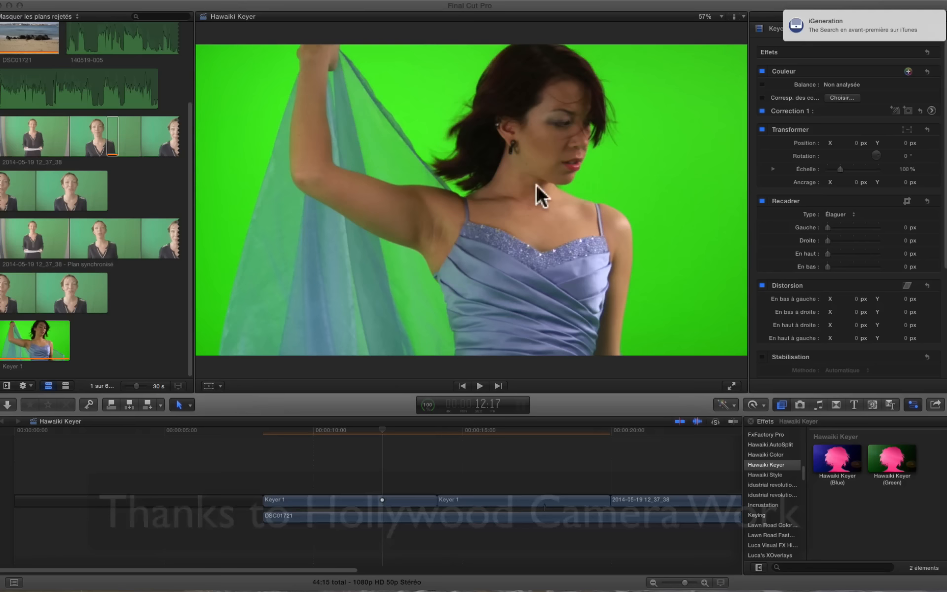
Play the unkeyed green-screen clip and the already keyed clip in the timeline to compare them
{"action": "left_click", "coordinate": [291, 433]}
{"action": "key", "text": "space"}
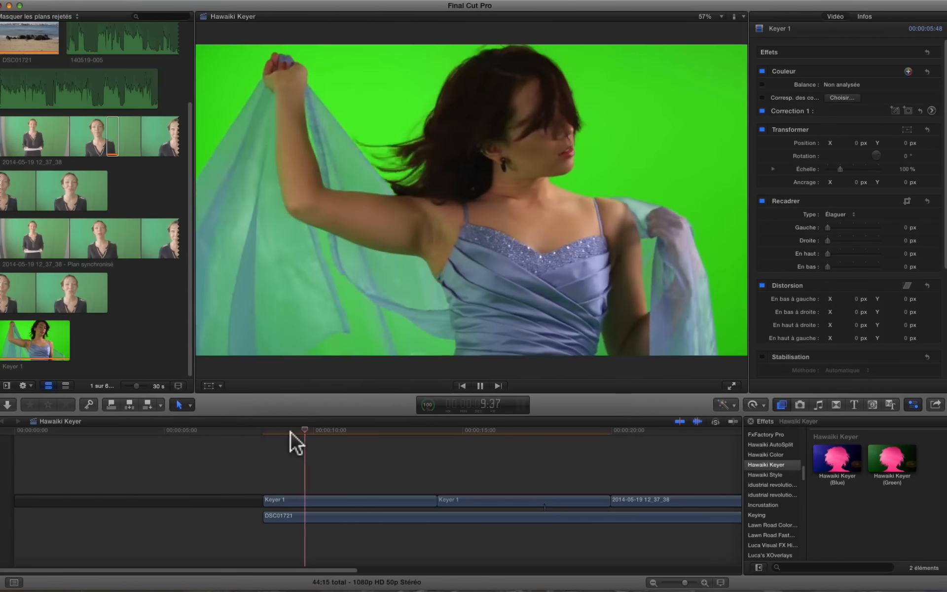
{"action": "key", "text": "space"}
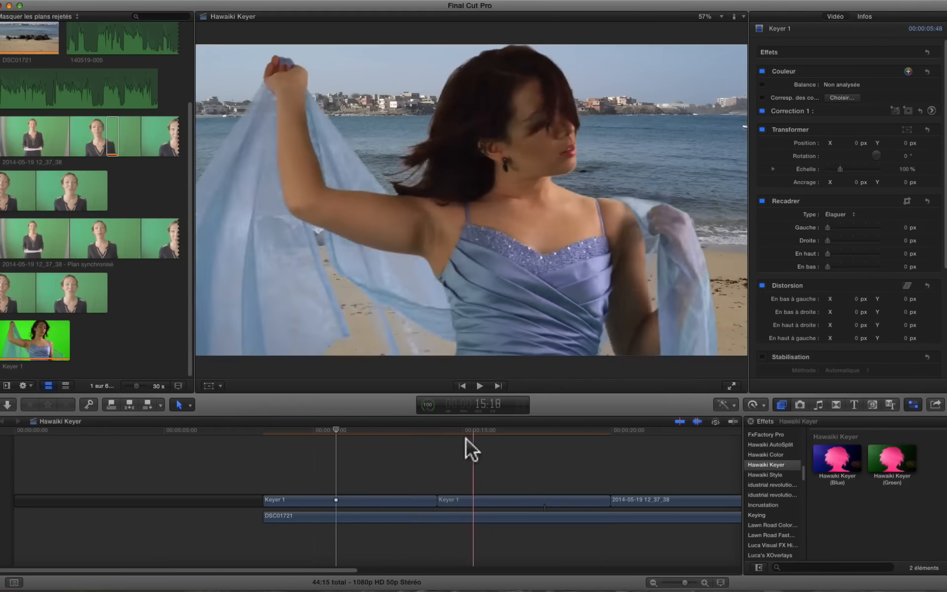
{"action": "left_click", "coordinate": [445, 434]}
{"action": "key", "text": "space"}
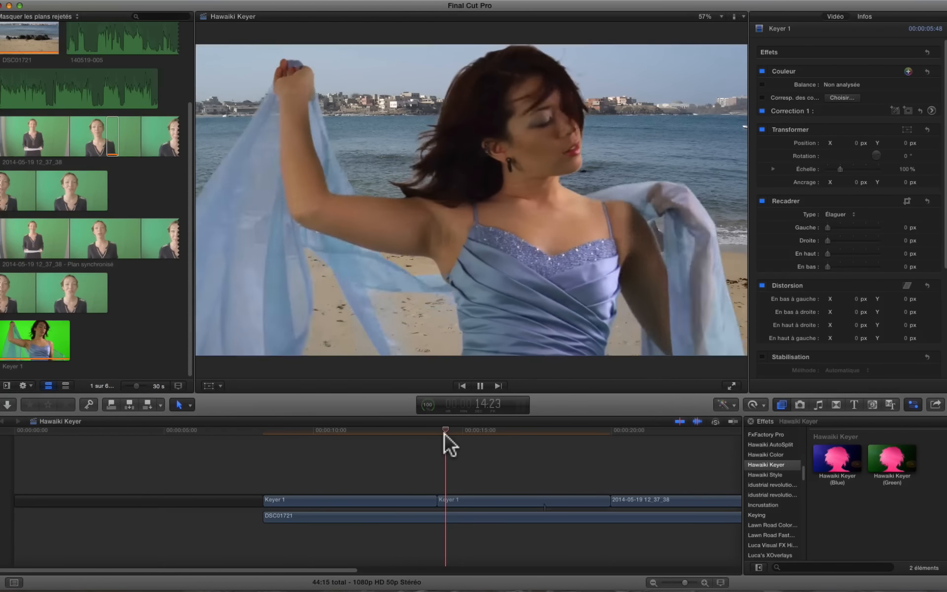
{"action": "key", "text": "space"}
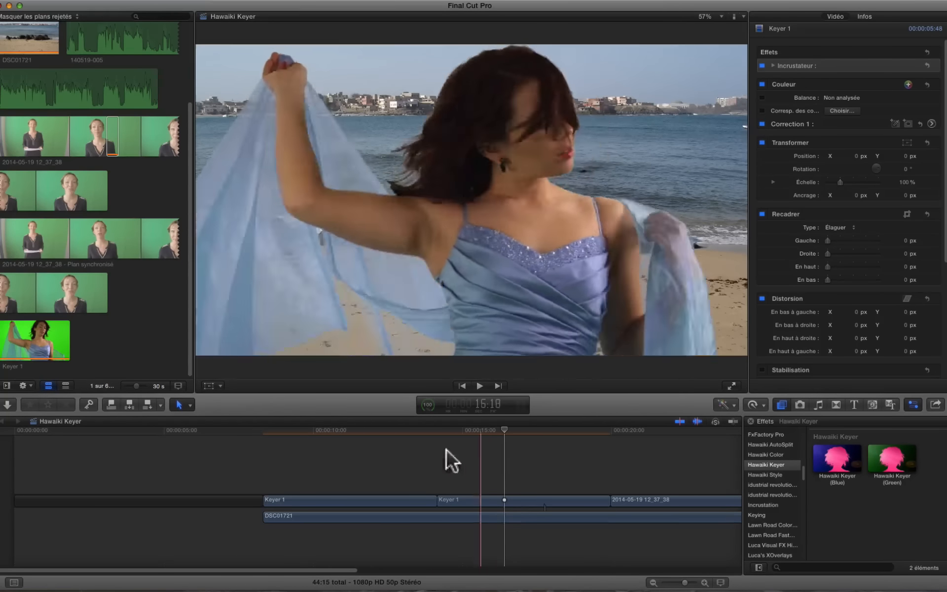
{"action": "left_click", "coordinate": [318, 434]}
{"action": "key", "text": "space"}
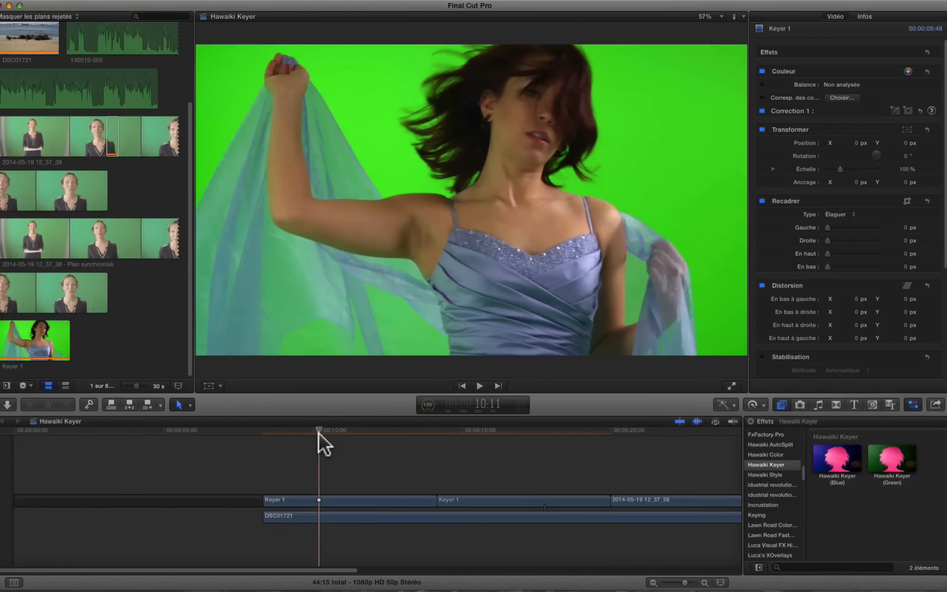
{"action": "key", "text": "space"}
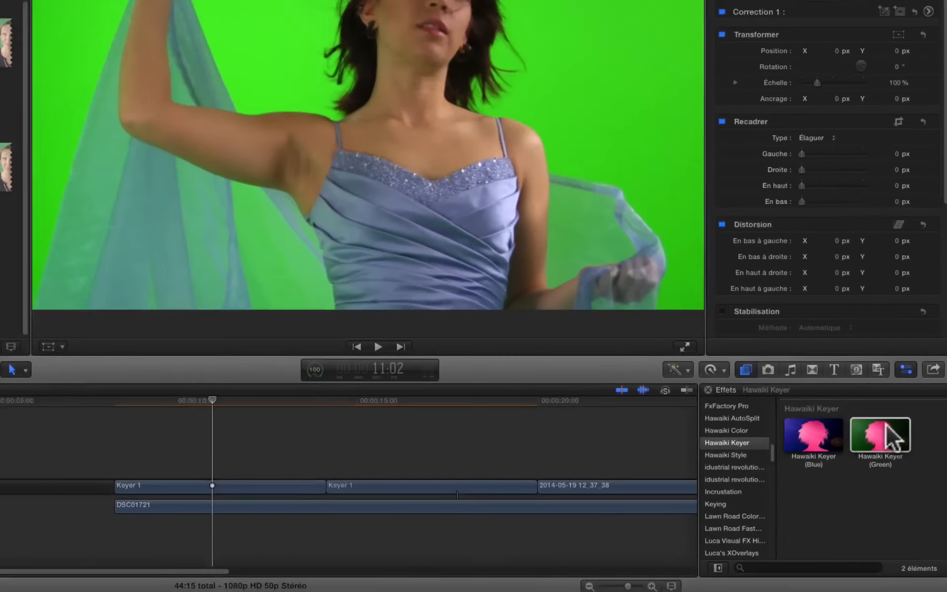
Apply the Hawaiki Keyer (Green) effect to the first Keyer 1 clip in the timeline
{"action": "left_click", "coordinate": [892, 458]}
{"action": "left_click", "coordinate": [860, 436]}
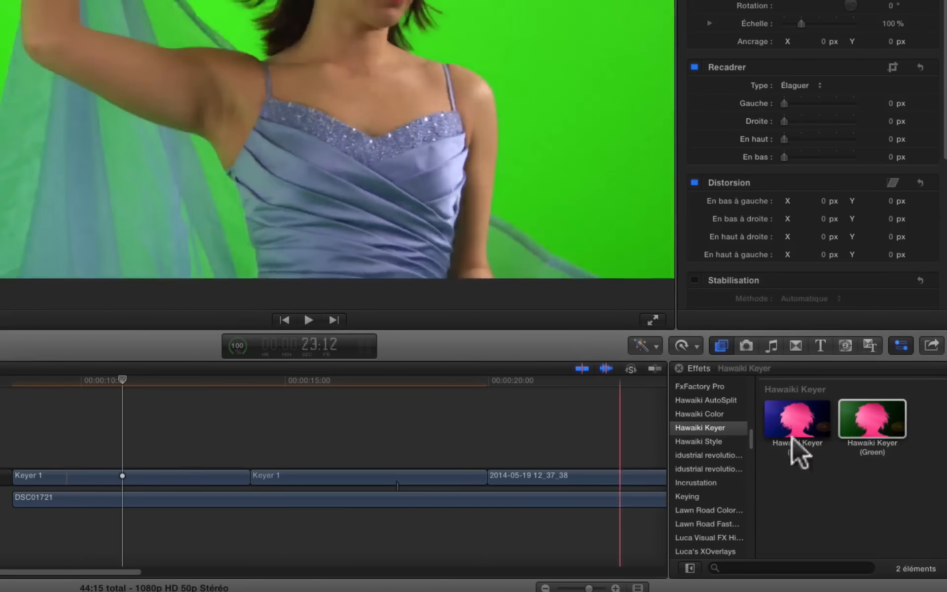
{"action": "left_click_drag", "start_coordinate": [868, 419], "coordinate": [130, 486]}
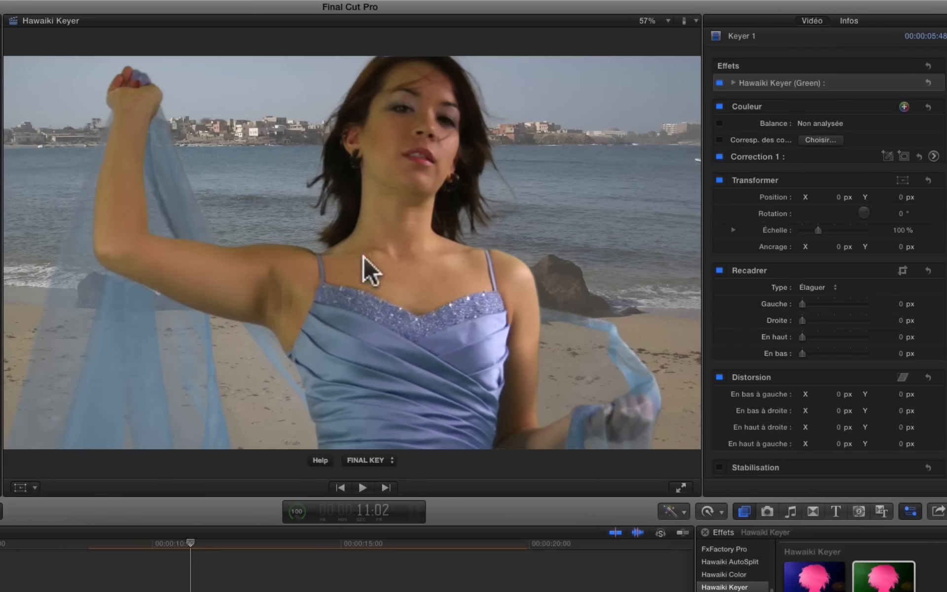
Expand the Hawaiki Keyer (Green) parameters and set its view to Analysis
{"action": "left_click", "coordinate": [733, 82]}
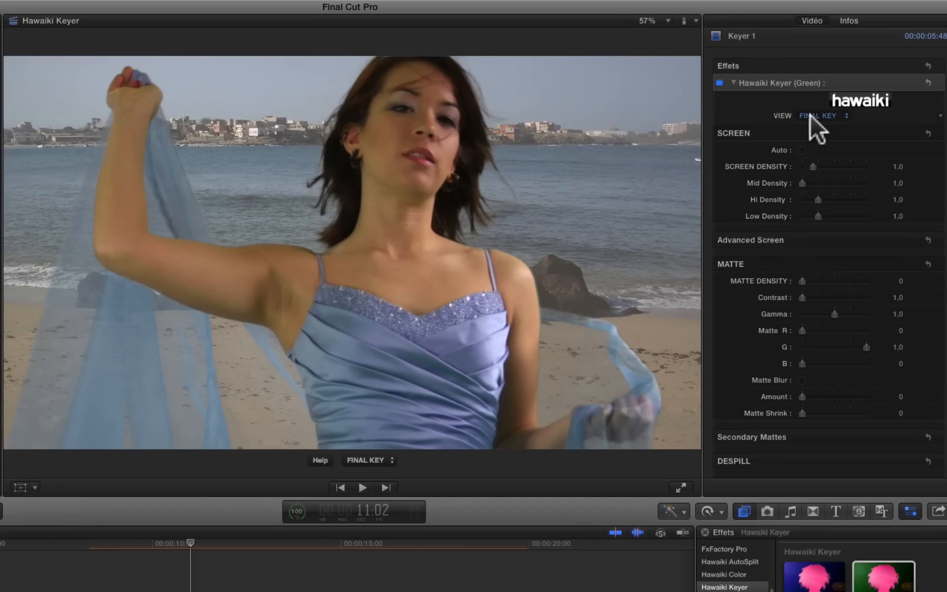
{"action": "left_click", "coordinate": [835, 115]}
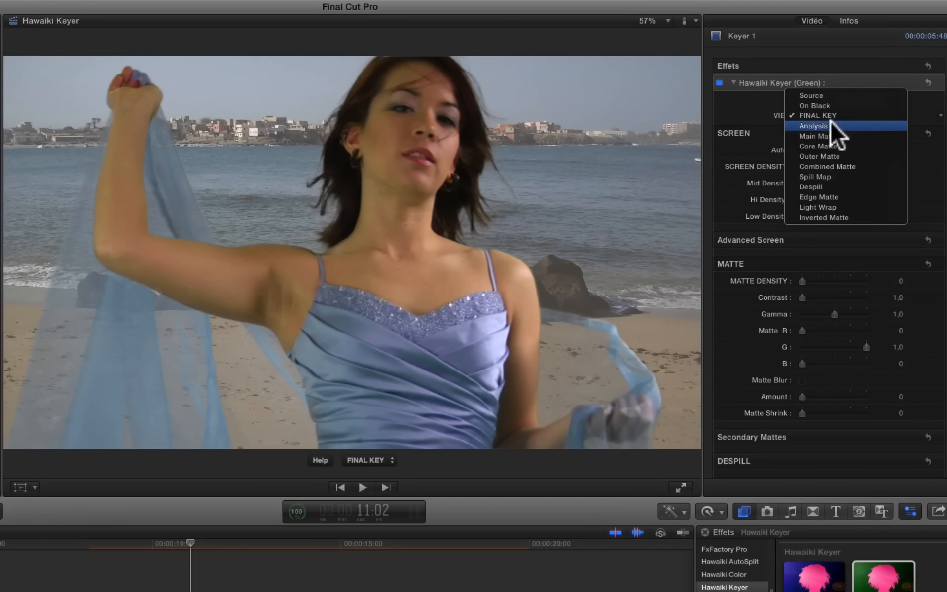
{"action": "left_click", "coordinate": [830, 121]}
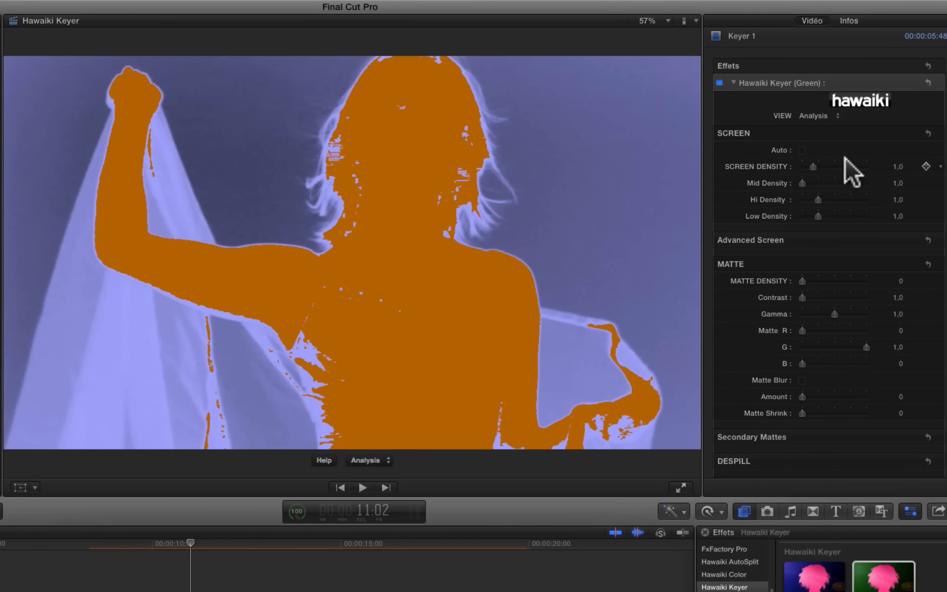
Examine the Main Matte view of the key and return to the Analysis view
{"action": "left_click", "coordinate": [829, 116]}
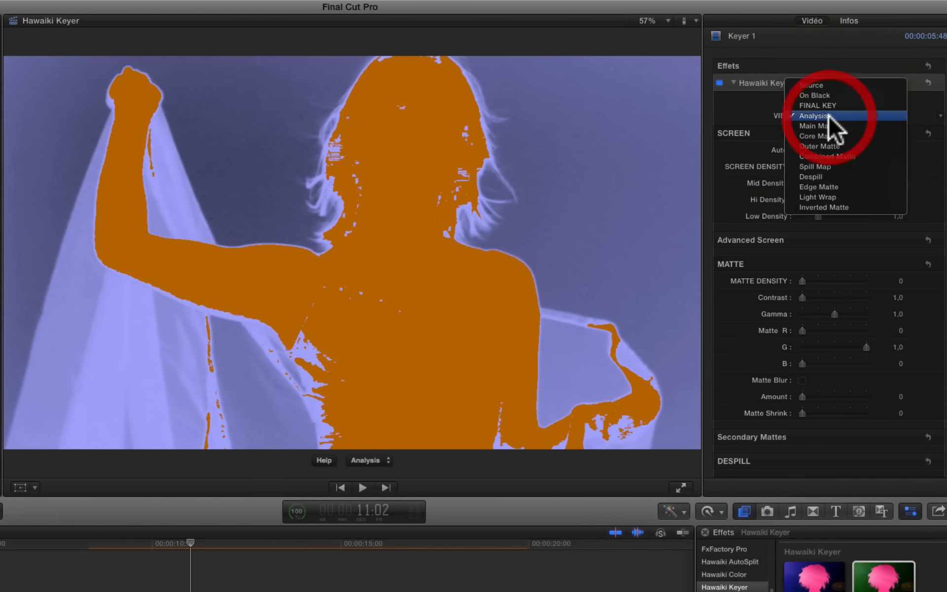
{"action": "left_click", "coordinate": [824, 124]}
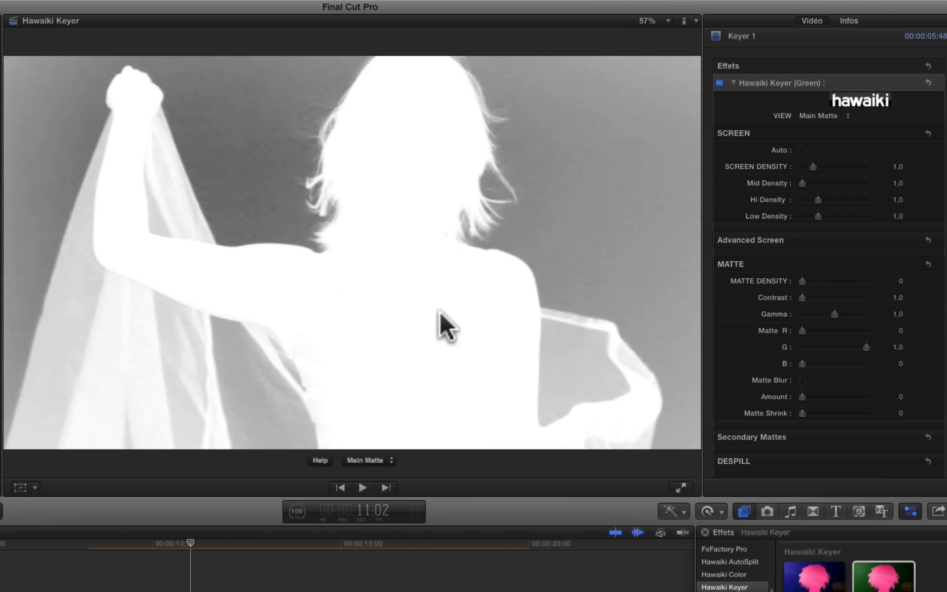
{"action": "left_click", "coordinate": [831, 116]}
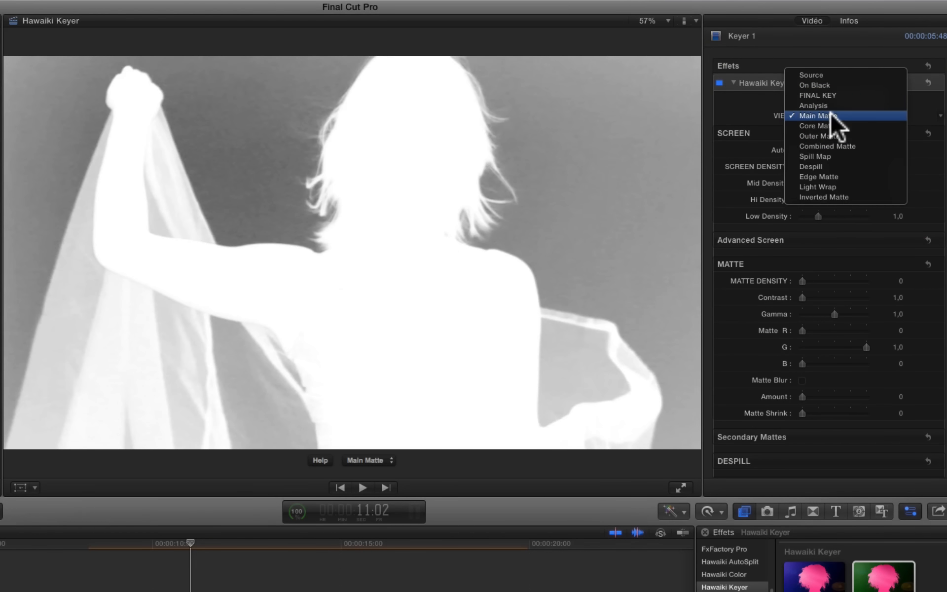
{"action": "left_click", "coordinate": [826, 105]}
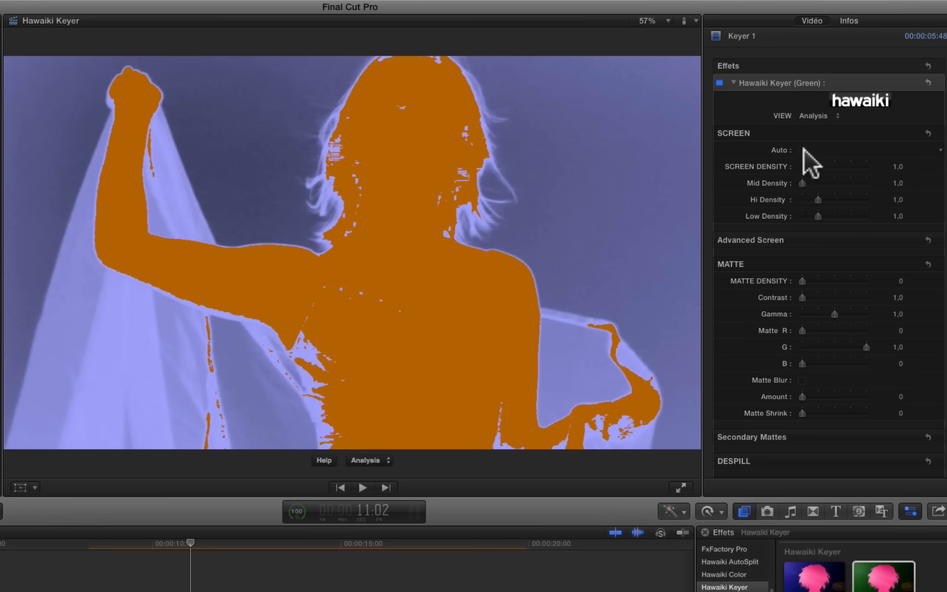
Set the keyer's Screen Density to 1,82 and its Matte Density to 0,13
{"action": "left_click_drag", "start_coordinate": [812, 165], "coordinate": [822, 166]}
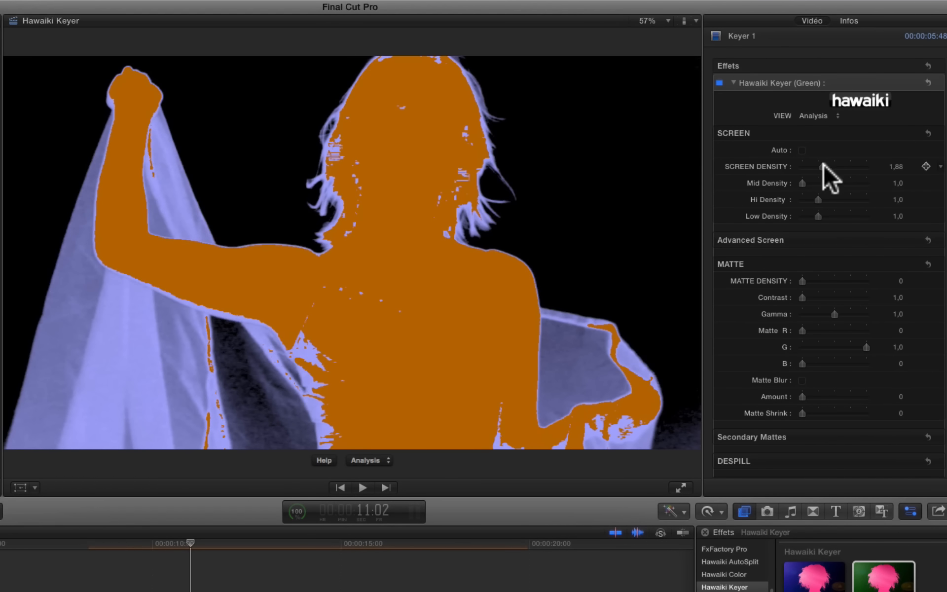
{"action": "left_click_drag", "start_coordinate": [822, 166], "coordinate": [822, 168]}
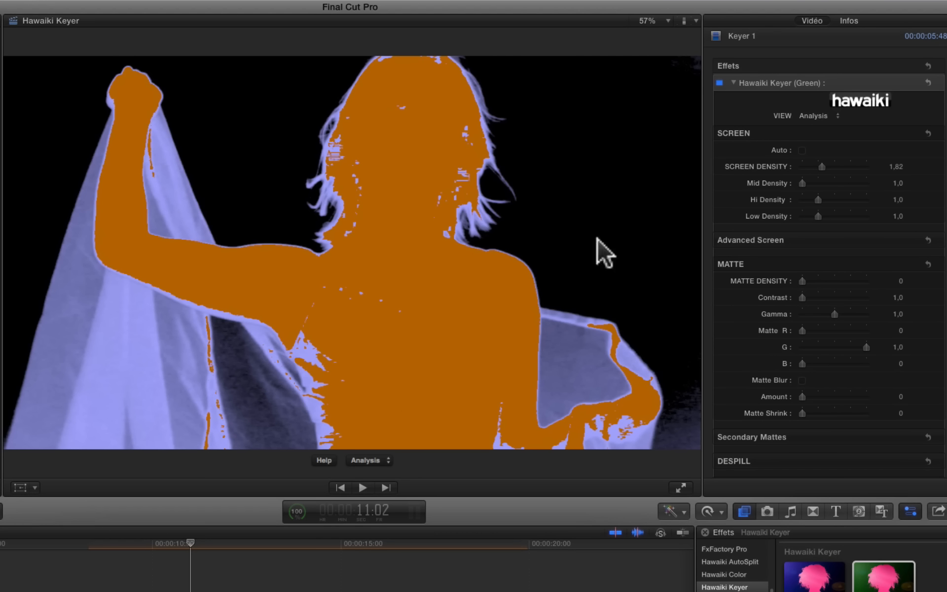
{"action": "left_click_drag", "start_coordinate": [802, 279], "coordinate": [805, 280]}
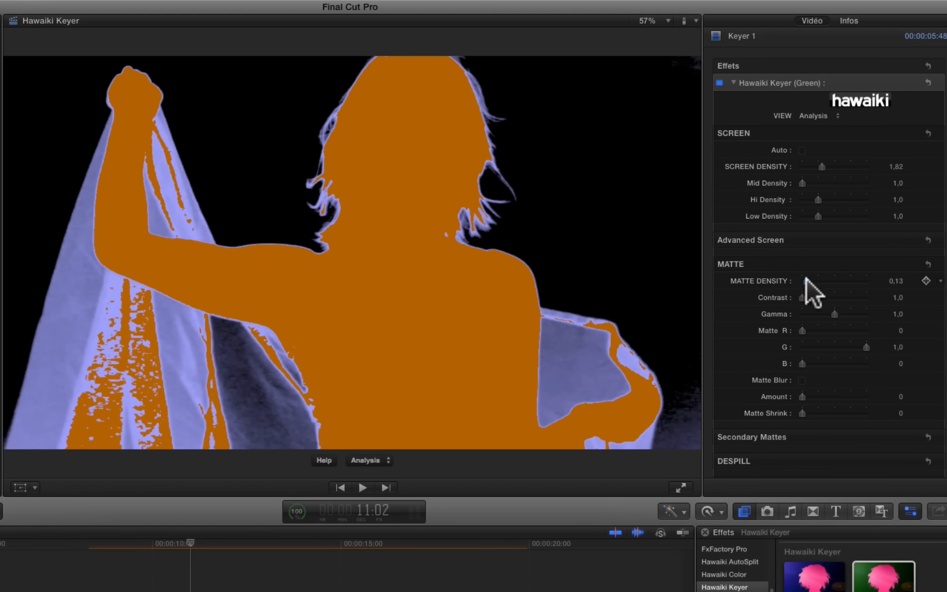
{"action": "left_click", "coordinate": [806, 277]}
Switch the keyer to the FINAL KEY view and check the composite at other frames, ending at 13:12
{"action": "left_click", "coordinate": [377, 458]}
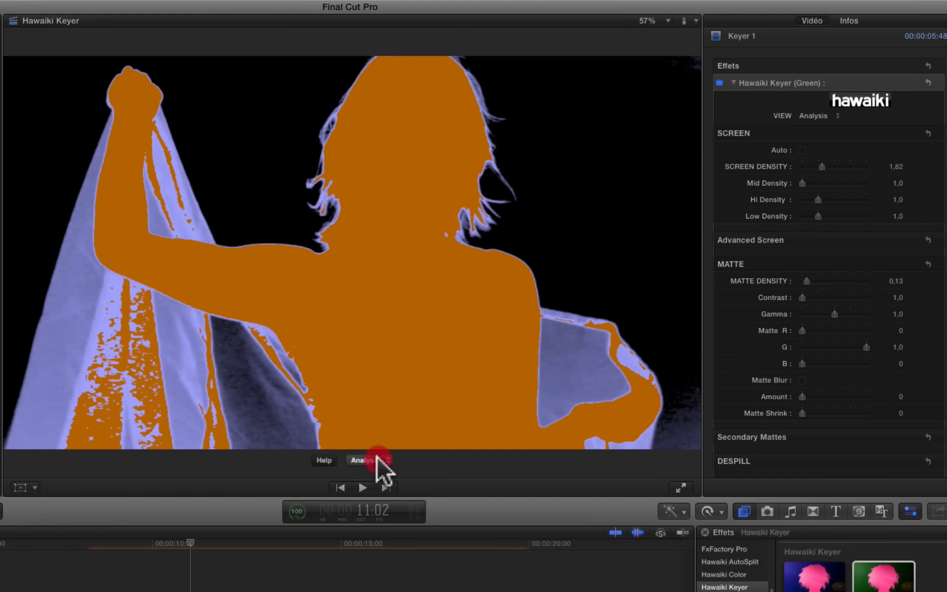
{"action": "left_click", "coordinate": [377, 454]}
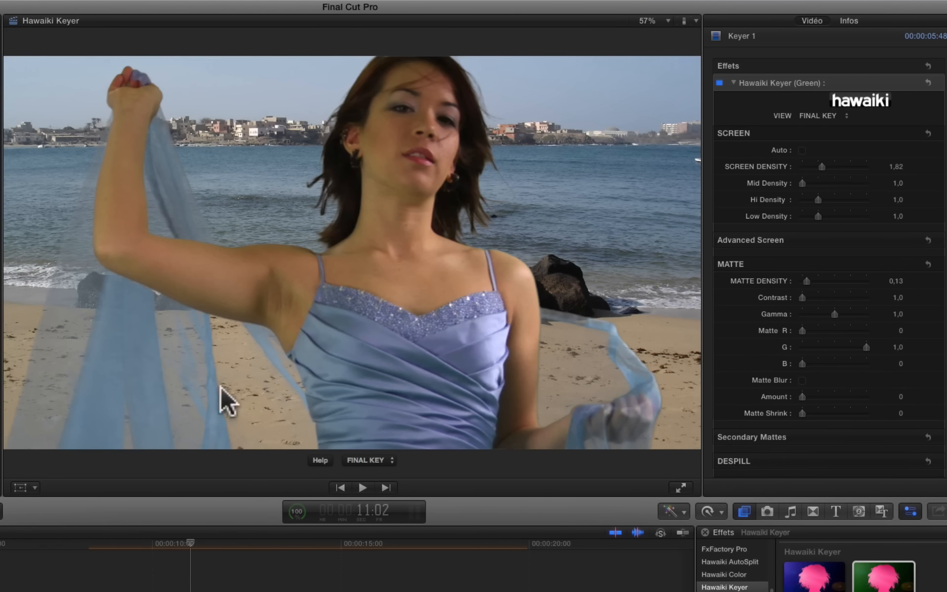
{"action": "left_click", "coordinate": [177, 546]}
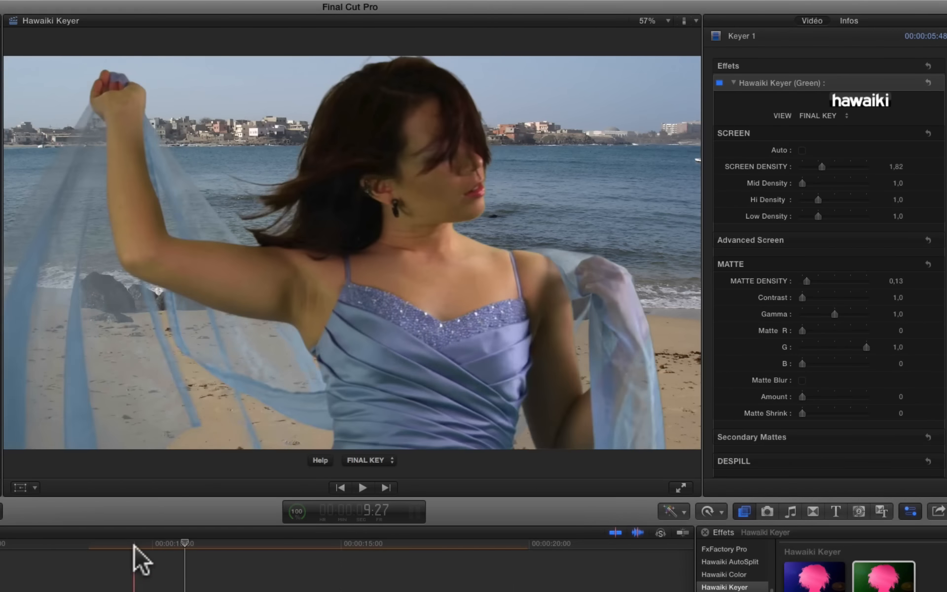
{"action": "left_click", "coordinate": [178, 545]}
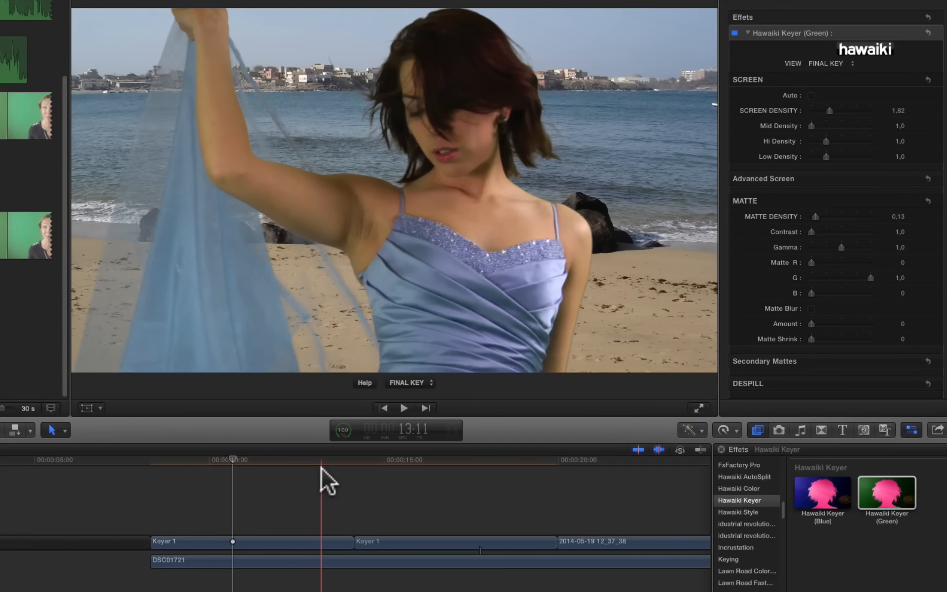
{"action": "left_click", "coordinate": [321, 467]}
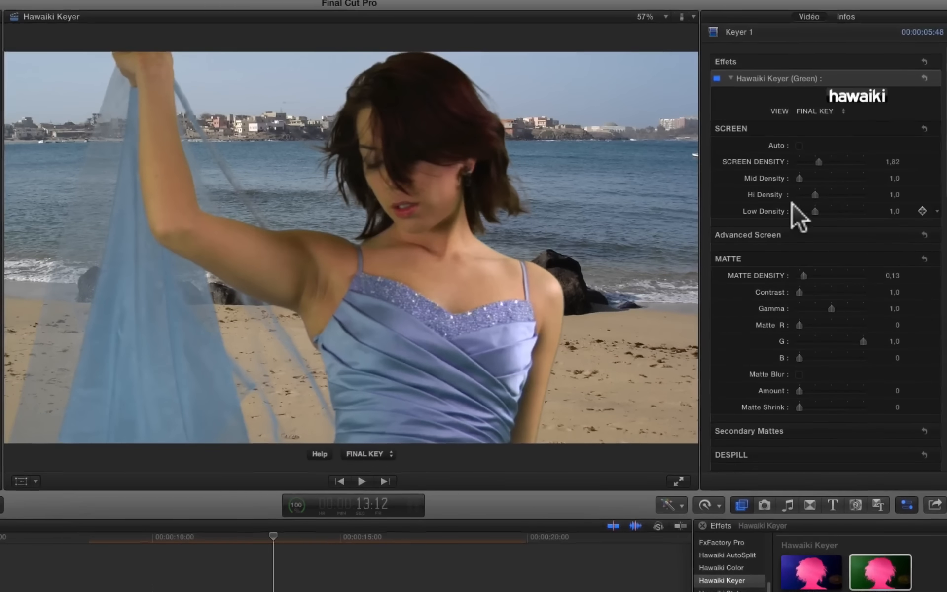
Return to the Analysis view and set the Advanced Screen values Density R to 0,68, Clamp G to 0,05 and Clamp B to 0,01
{"action": "left_click", "coordinate": [377, 454]}
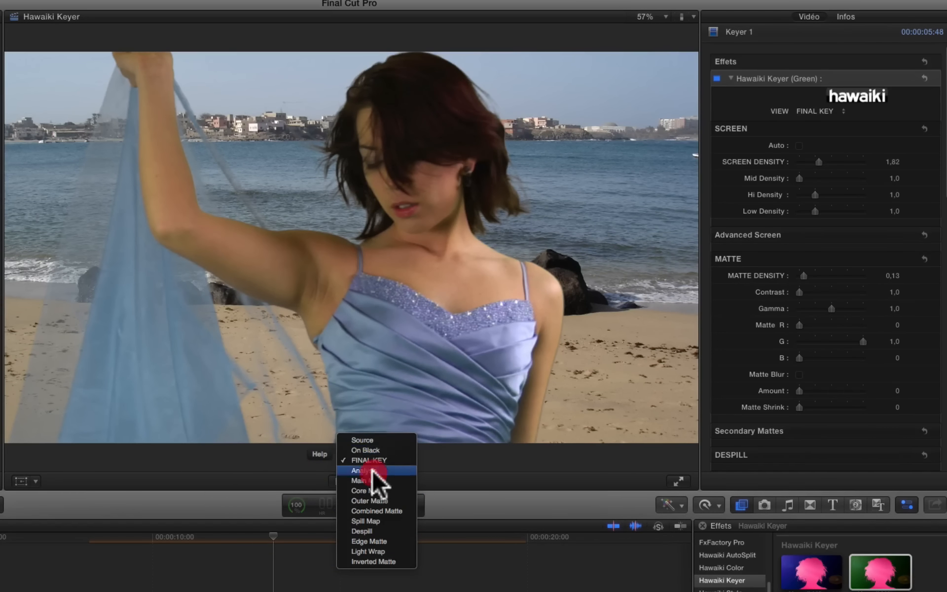
{"action": "left_click", "coordinate": [372, 469]}
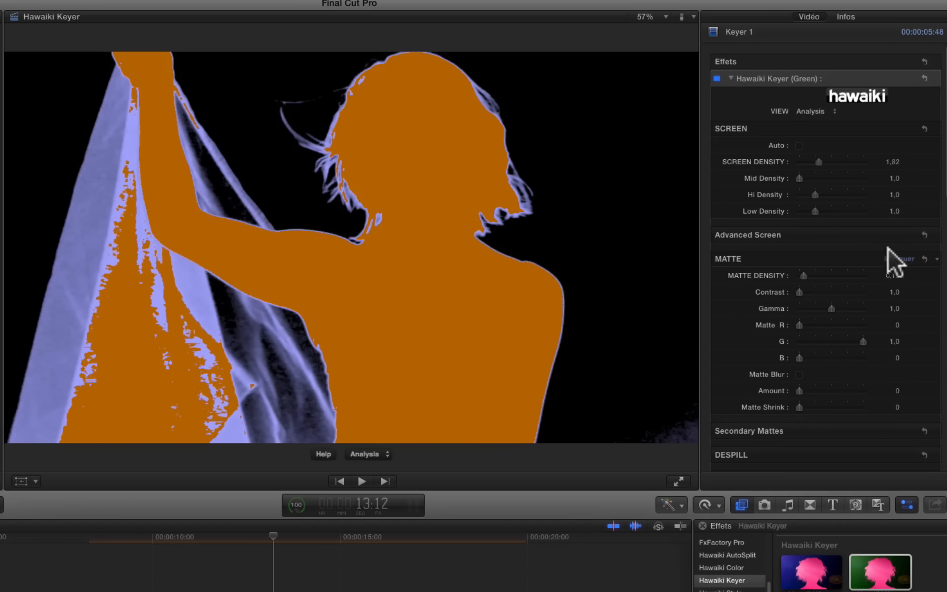
{"action": "left_click", "coordinate": [902, 235]}
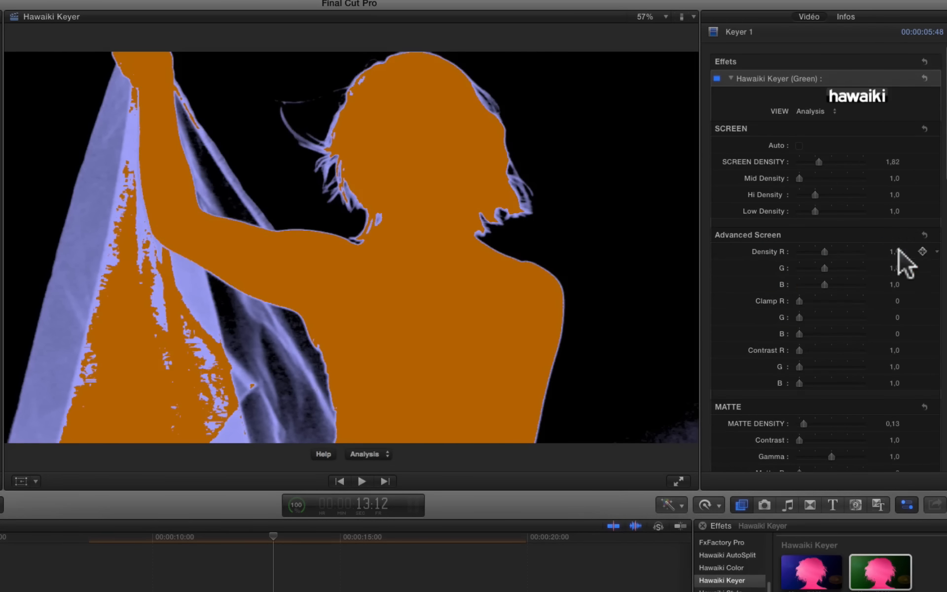
{"action": "mouse_move", "coordinate": [799, 299]}
{"action": "left_mouse_down"}
{"action": "mouse_move", "coordinate": [809, 300]}
{"action": "mouse_move", "coordinate": [800, 298]}
{"action": "left_mouse_up"}
{"action": "left_click", "coordinate": [805, 303]}
{"action": "left_click", "coordinate": [800, 299]}
{"action": "left_click_drag", "start_coordinate": [827, 251], "coordinate": [821, 249]}
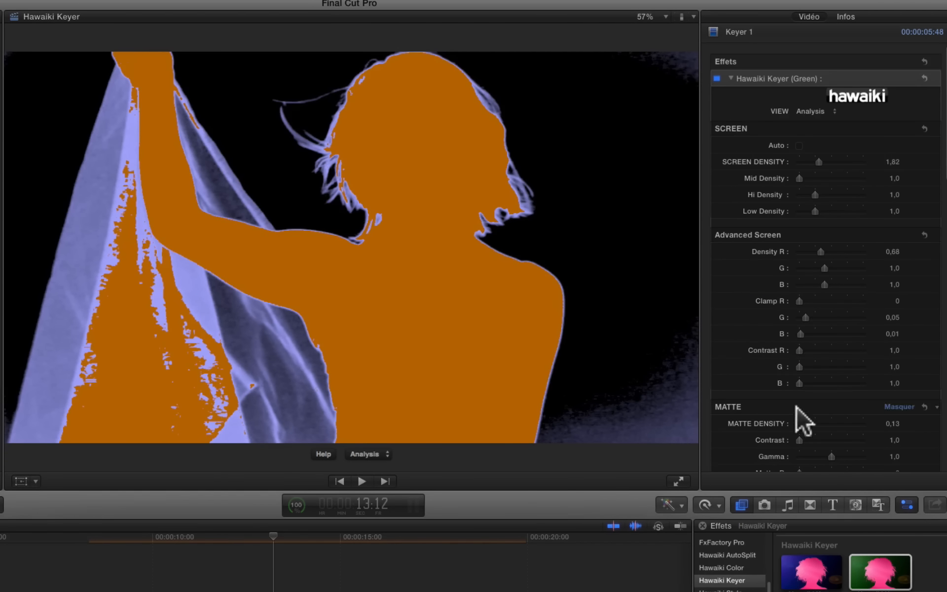
Set the Matte Contrast to 1,13 and the Matte Gamma to 0,78
{"action": "scroll", "coordinate": [798, 404], "scroll_direction": "down", "scroll_amount": 2}
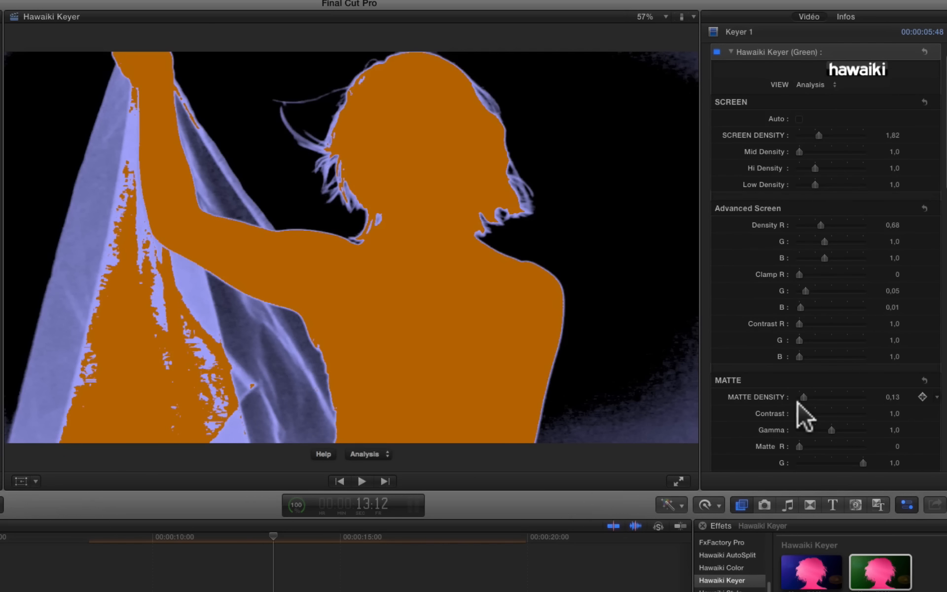
{"action": "scroll", "coordinate": [798, 404], "scroll_direction": "down", "scroll_amount": 1}
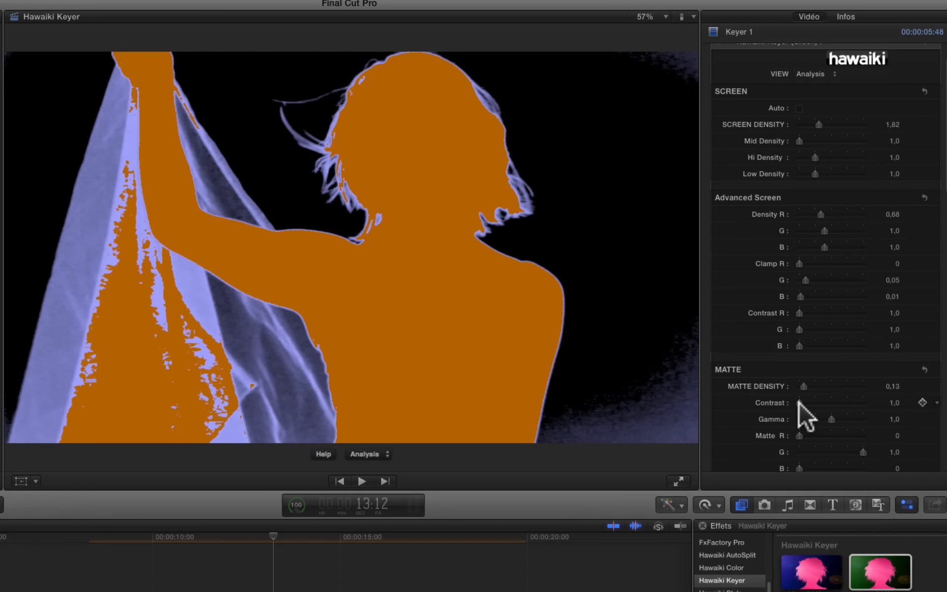
{"action": "left_click_drag", "start_coordinate": [800, 404], "coordinate": [804, 398]}
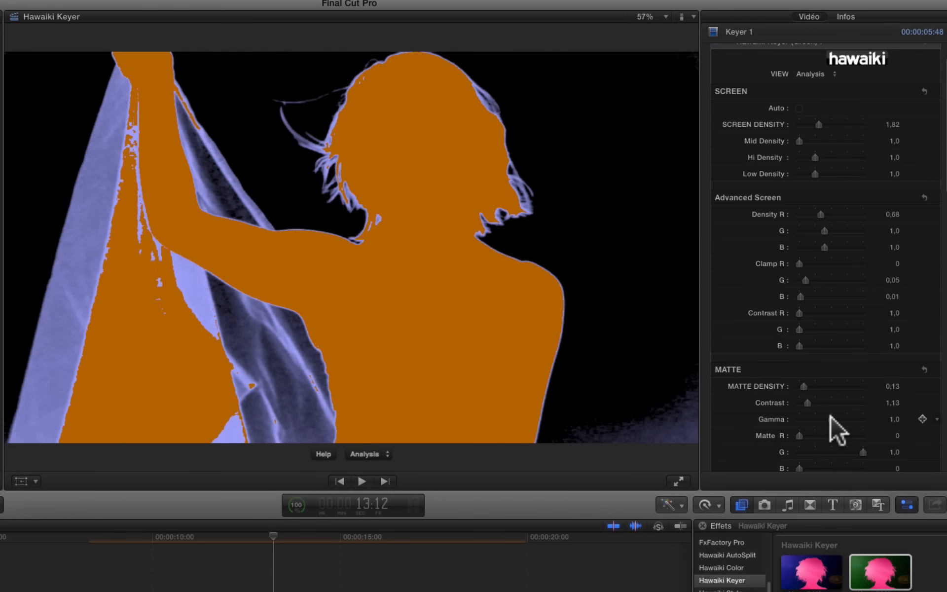
{"action": "mouse_move", "coordinate": [831, 418]}
{"action": "left_mouse_down"}
{"action": "mouse_move", "coordinate": [813, 418]}
{"action": "mouse_move", "coordinate": [823, 417]}
{"action": "left_mouse_up"}
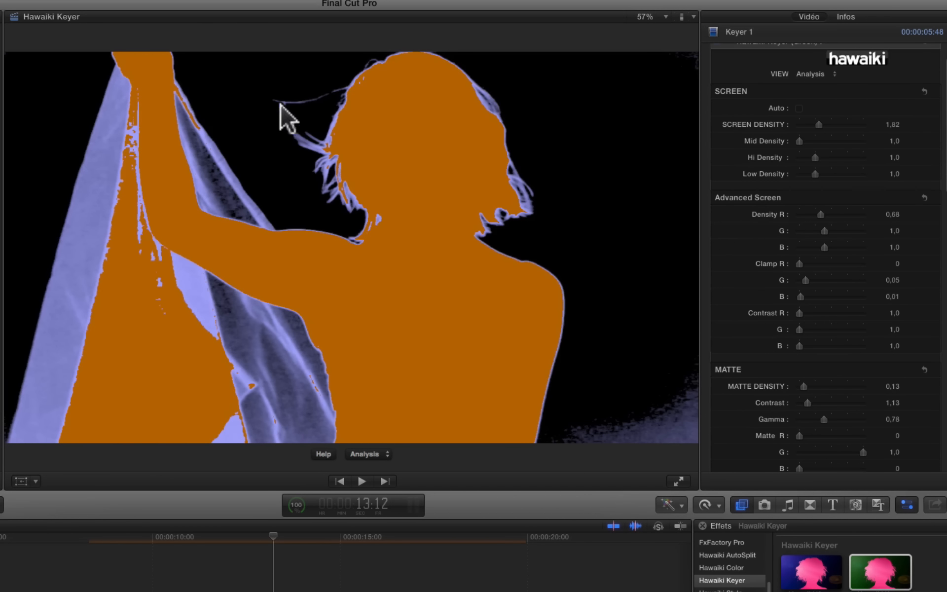
{"action": "mouse_move", "coordinate": [844, 423]}
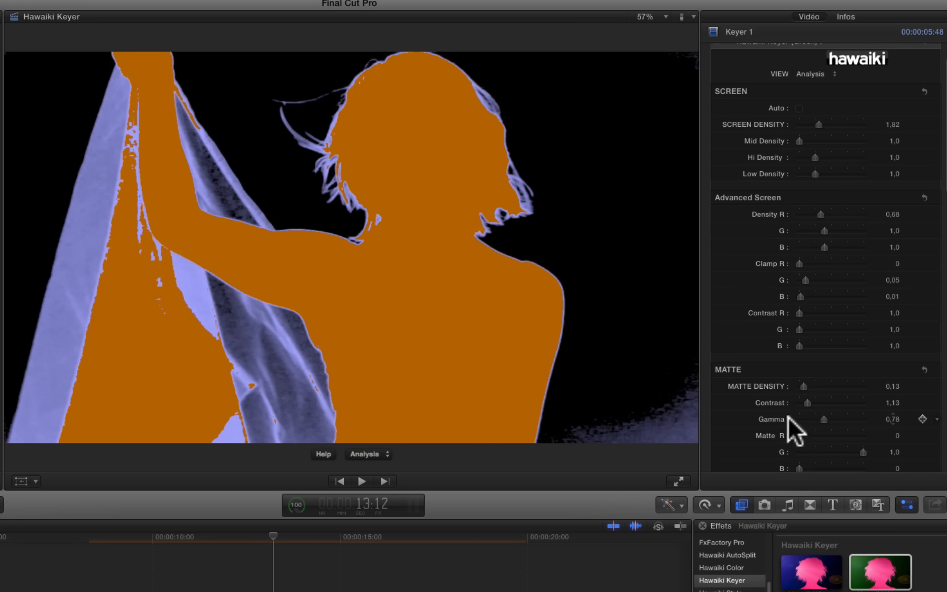
Enable Matte Blur in the keyer's Matte settings with an Amount of 0,46
{"action": "left_click", "coordinate": [665, 15]}
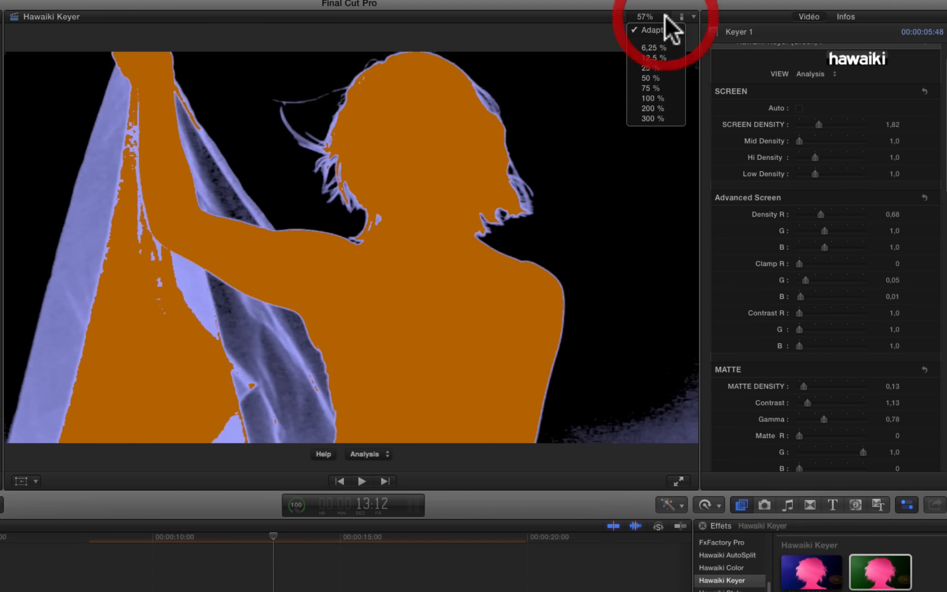
{"action": "left_click", "coordinate": [652, 102]}
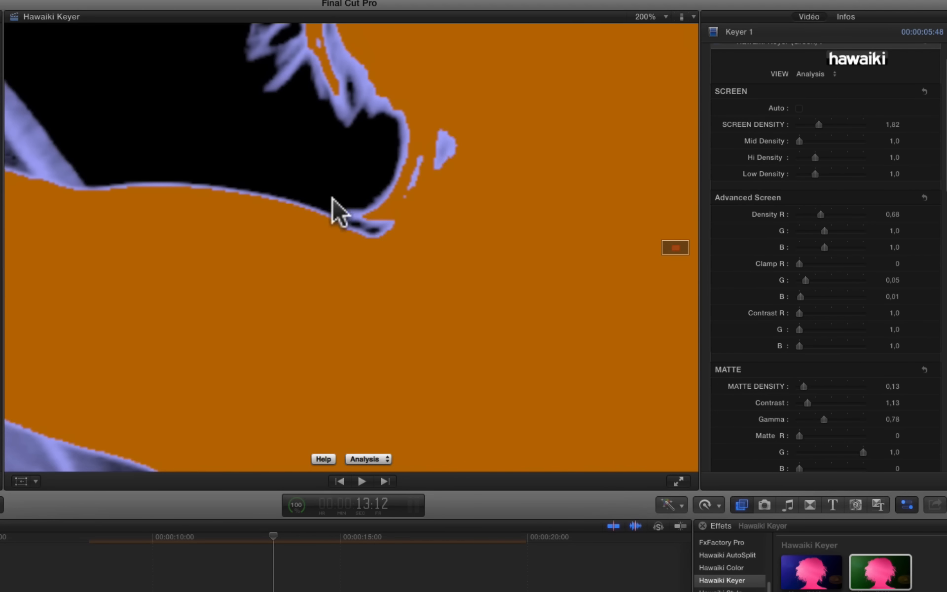
{"action": "scroll", "coordinate": [770, 419], "scroll_direction": "down", "scroll_amount": 3}
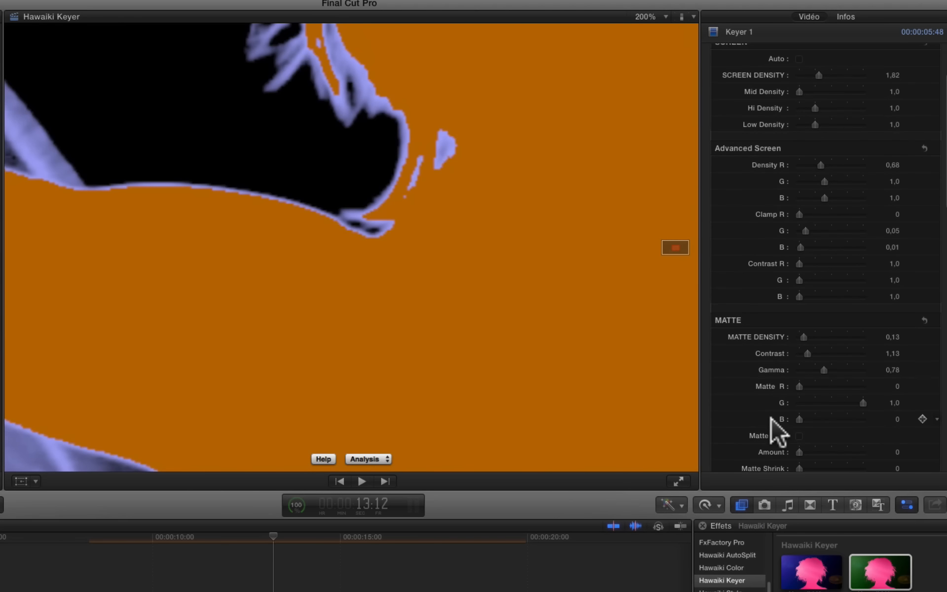
{"action": "scroll", "coordinate": [767, 420], "scroll_direction": "down", "scroll_amount": 2}
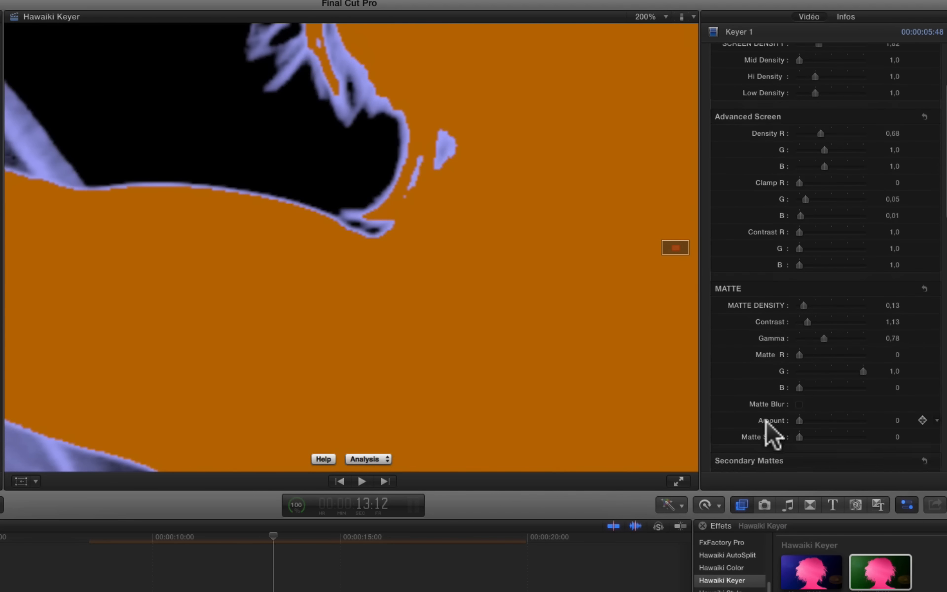
{"action": "left_click", "coordinate": [798, 404]}
{"action": "left_click_drag", "start_coordinate": [800, 420], "coordinate": [800, 419]}
{"action": "left_click_drag", "start_coordinate": [802, 419], "coordinate": [802, 419]}
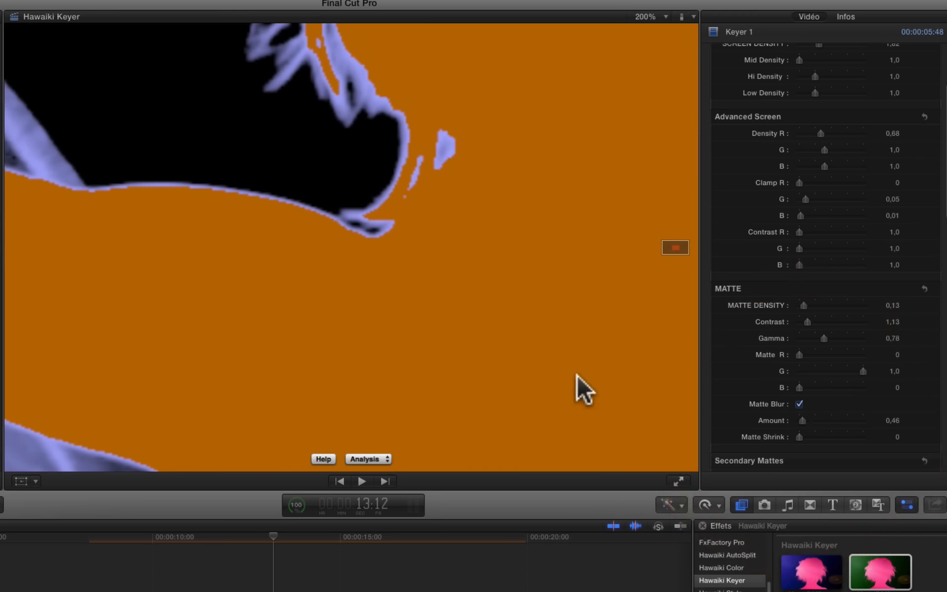
{"action": "left_click", "coordinate": [661, 17]}
{"action": "left_click", "coordinate": [654, 29]}
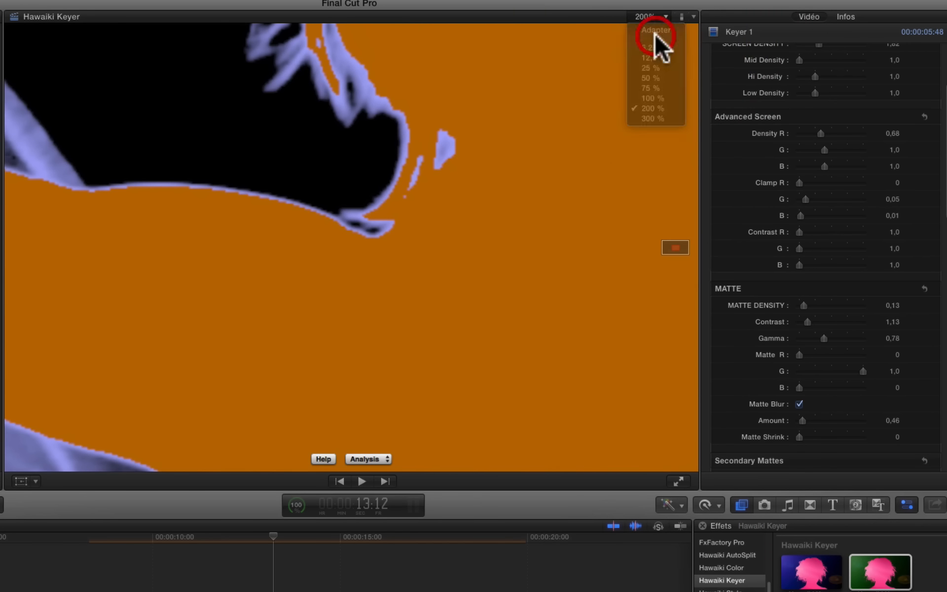
{"action": "left_click", "coordinate": [661, 16]}
{"action": "left_click", "coordinate": [660, 25]}
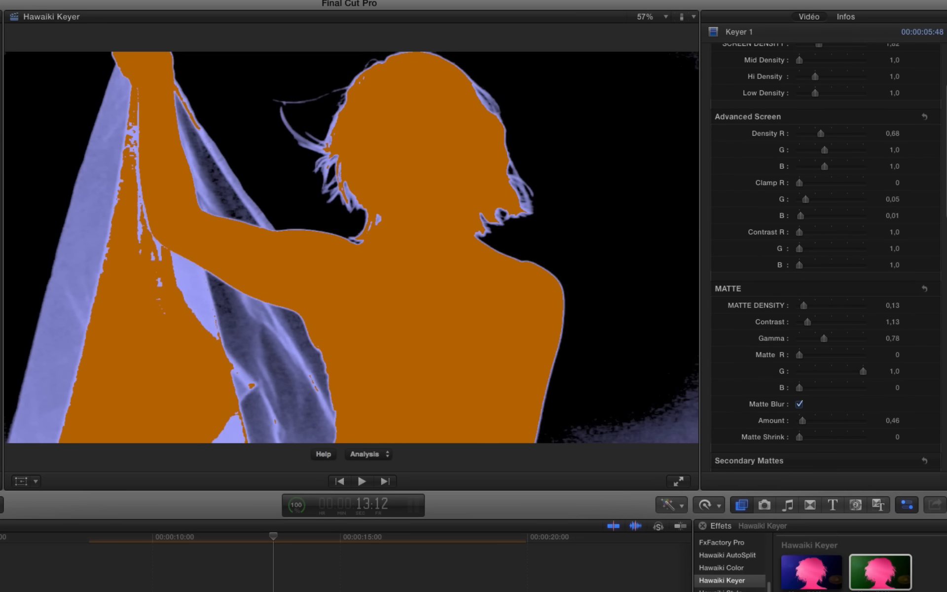
Collapse the Advanced Screen and Matte settings and switch the keyer to the FINAL KEY view
{"action": "left_click", "coordinate": [903, 117]}
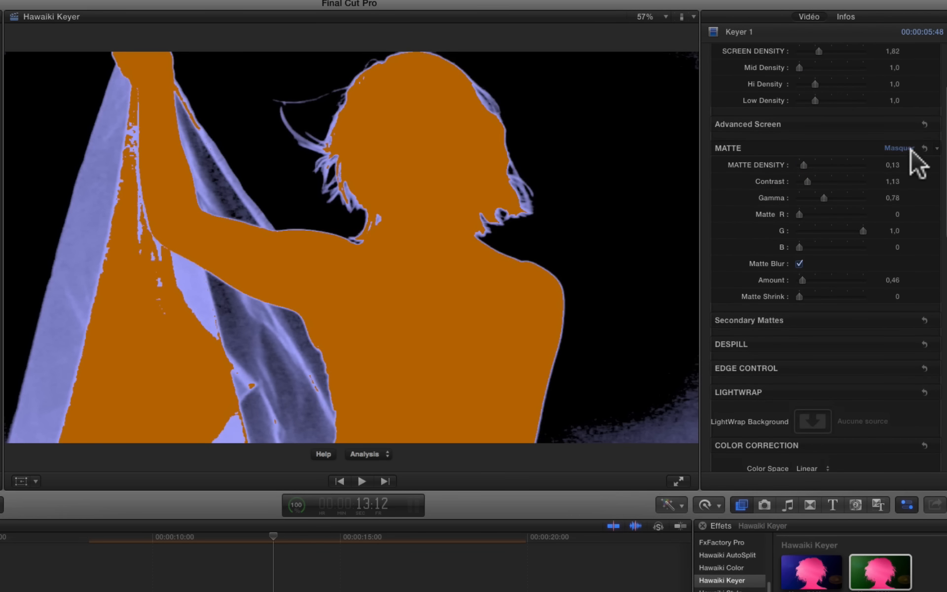
{"action": "left_click", "coordinate": [904, 147]}
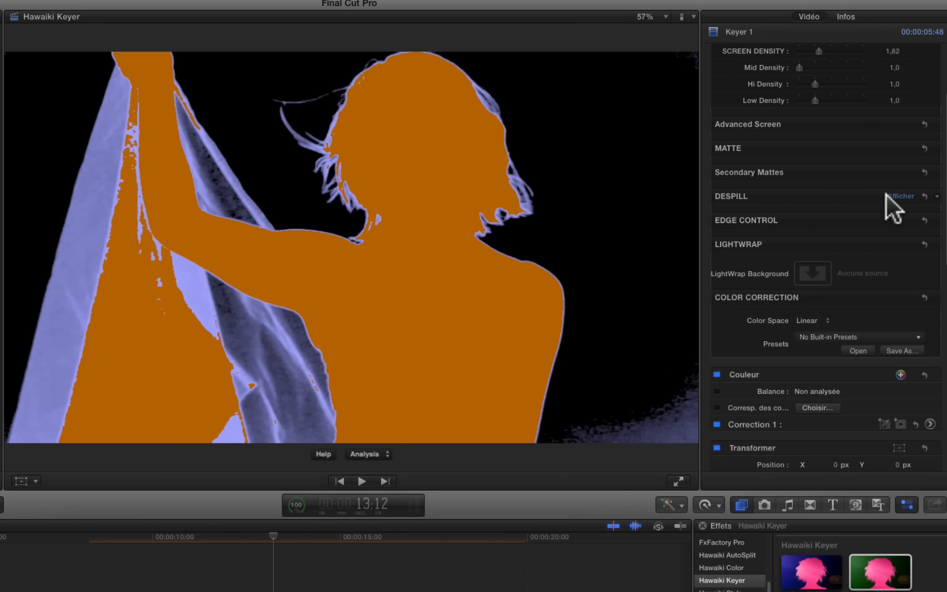
{"action": "left_click", "coordinate": [377, 453]}
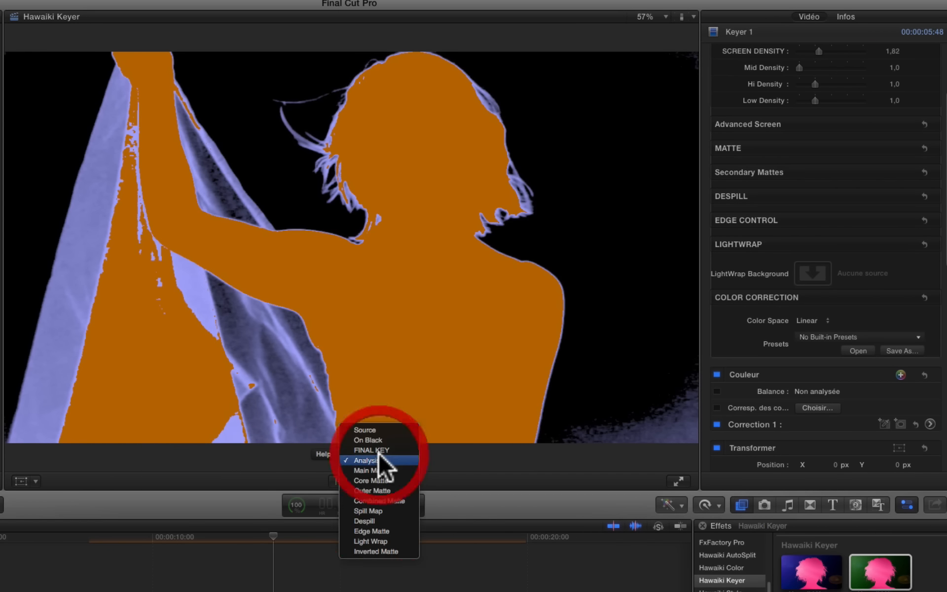
{"action": "left_click", "coordinate": [378, 450]}
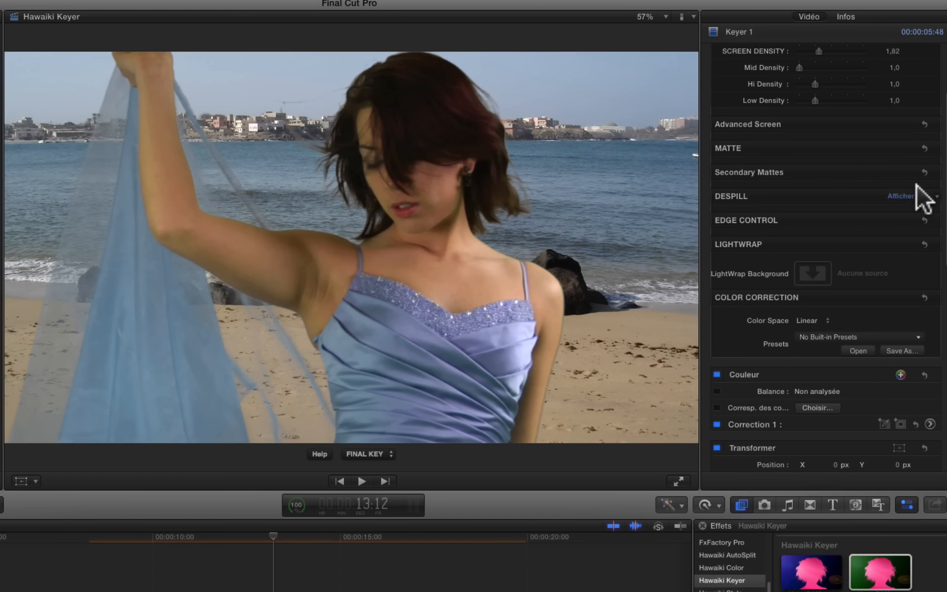
Expand the Despill settings and inspect the clip in the Spill Map view and in the Despill view
{"action": "left_click", "coordinate": [903, 192]}
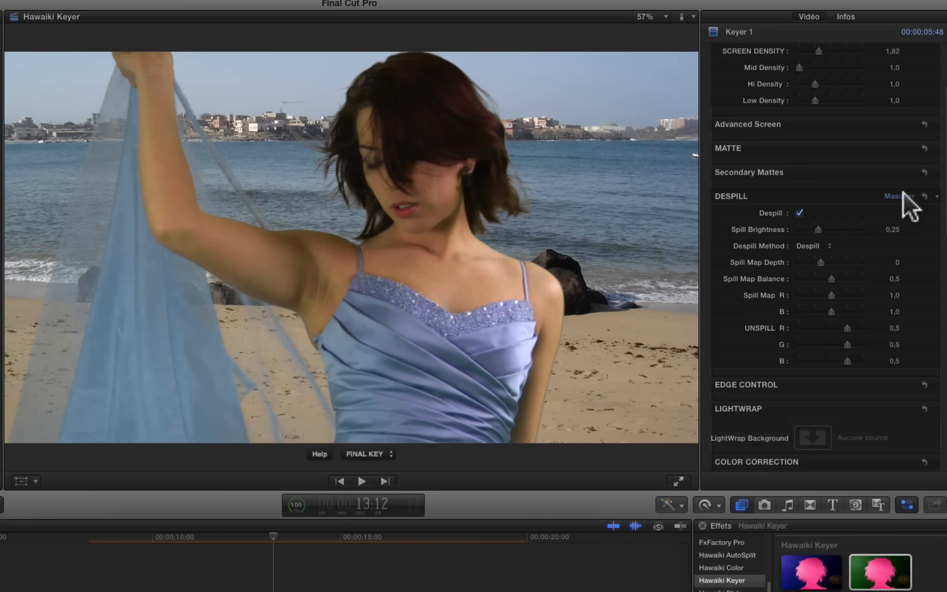
{"action": "left_click", "coordinate": [372, 453]}
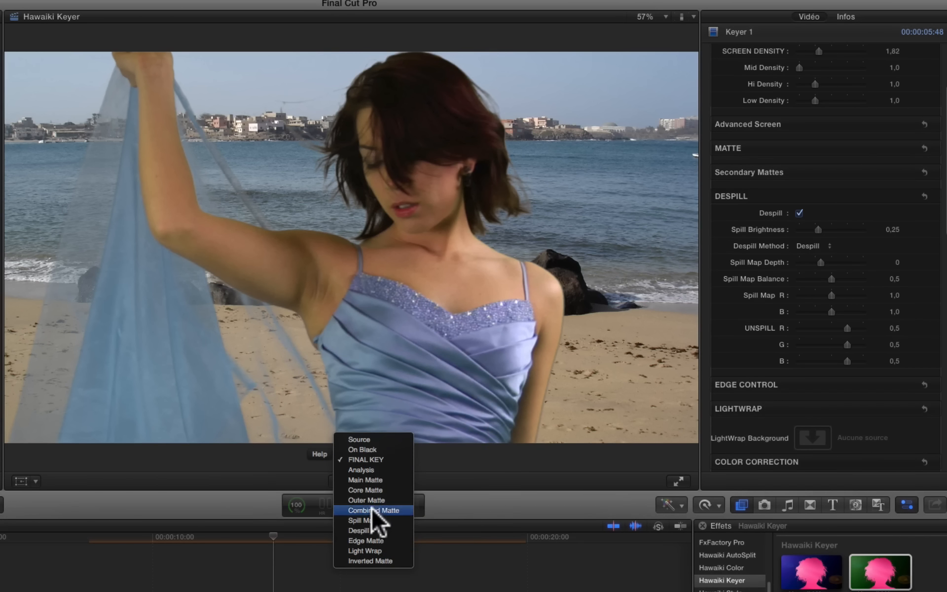
{"action": "left_click", "coordinate": [368, 520]}
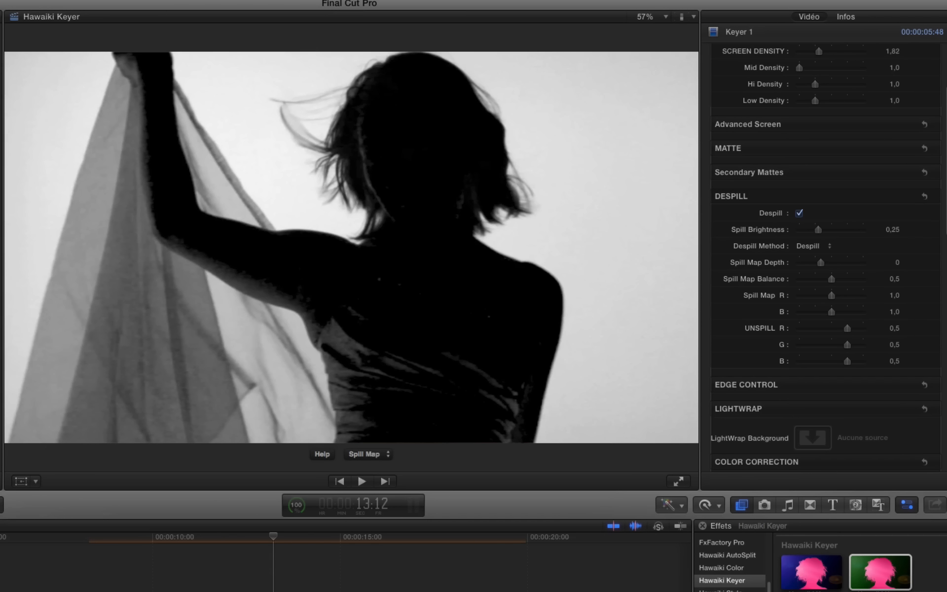
{"action": "left_click", "coordinate": [384, 452]}
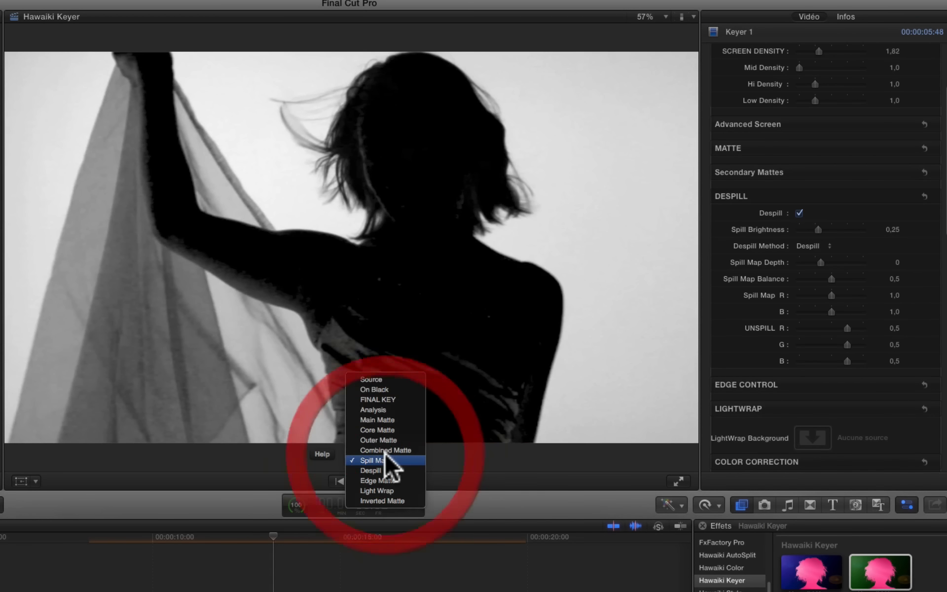
{"action": "left_click", "coordinate": [384, 467]}
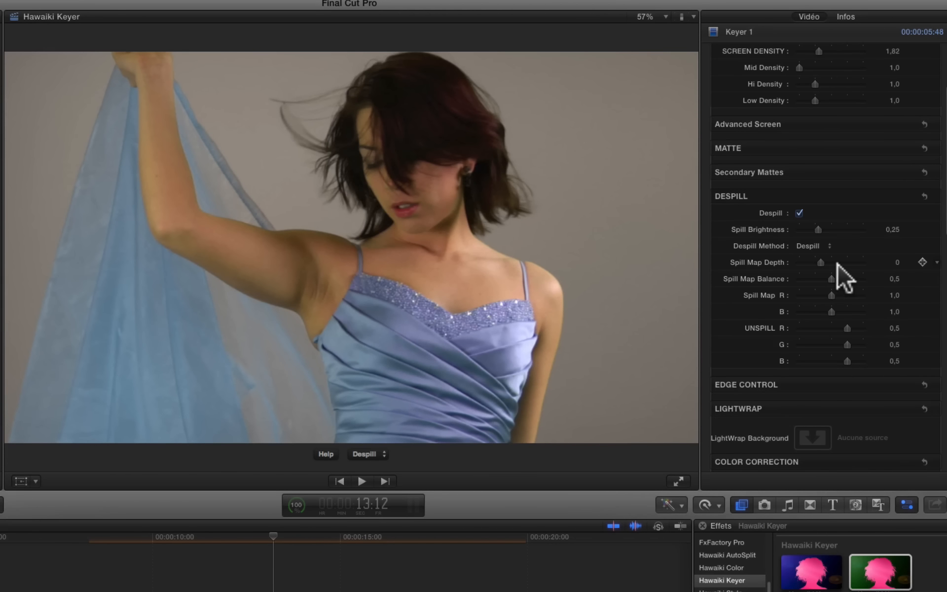
Set the Spill Map Depth to 0,08, Spill Map R to 1,22 and Spill Map B to 0,5
{"action": "mouse_move", "coordinate": [821, 262]}
{"action": "left_mouse_down"}
{"action": "mouse_move", "coordinate": [833, 262]}
{"action": "mouse_move", "coordinate": [784, 261]}
{"action": "mouse_move", "coordinate": [829, 265]}
{"action": "mouse_move", "coordinate": [836, 302]}
{"action": "mouse_move", "coordinate": [815, 309]}
{"action": "mouse_move", "coordinate": [840, 292]}
{"action": "mouse_move", "coordinate": [875, 297]}
{"action": "mouse_move", "coordinate": [839, 293]}
{"action": "mouse_move", "coordinate": [815, 310]}
{"action": "left_mouse_up"}
{"action": "left_click", "coordinate": [831, 294]}
{"action": "left_click", "coordinate": [835, 303]}
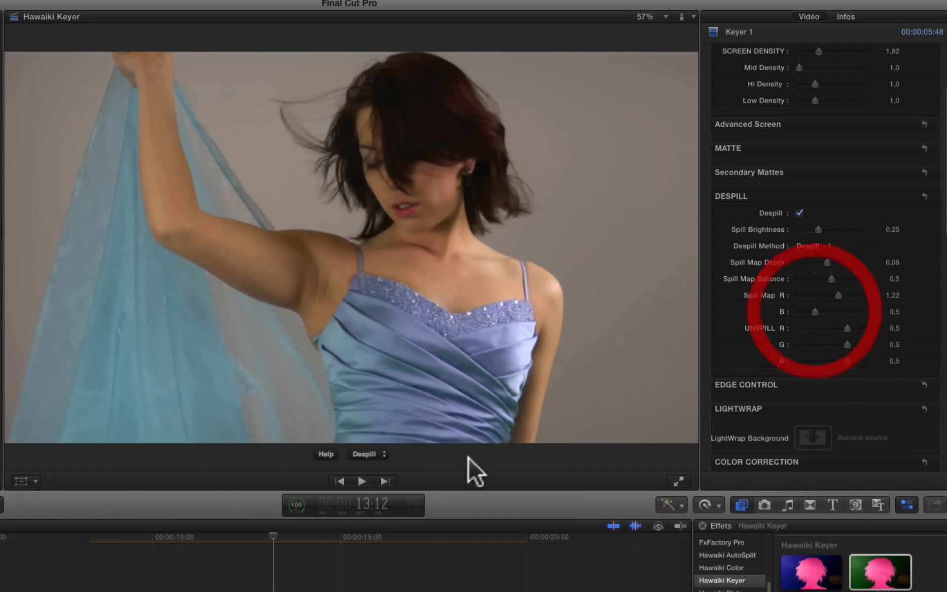
Using the Spill Map view, set Spill Map Depth to 0,26, Balance to 0,57 and R to 1,32, and return to the Despill view
{"action": "left_click", "coordinate": [373, 454]}
{"action": "left_click", "coordinate": [372, 451]}
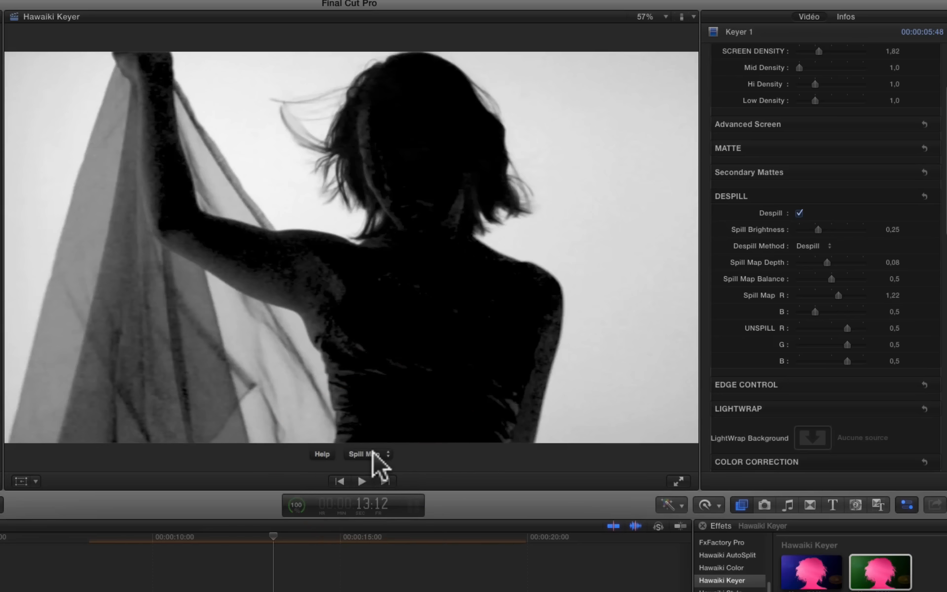
{"action": "left_click_drag", "start_coordinate": [827, 262], "coordinate": [840, 292]}
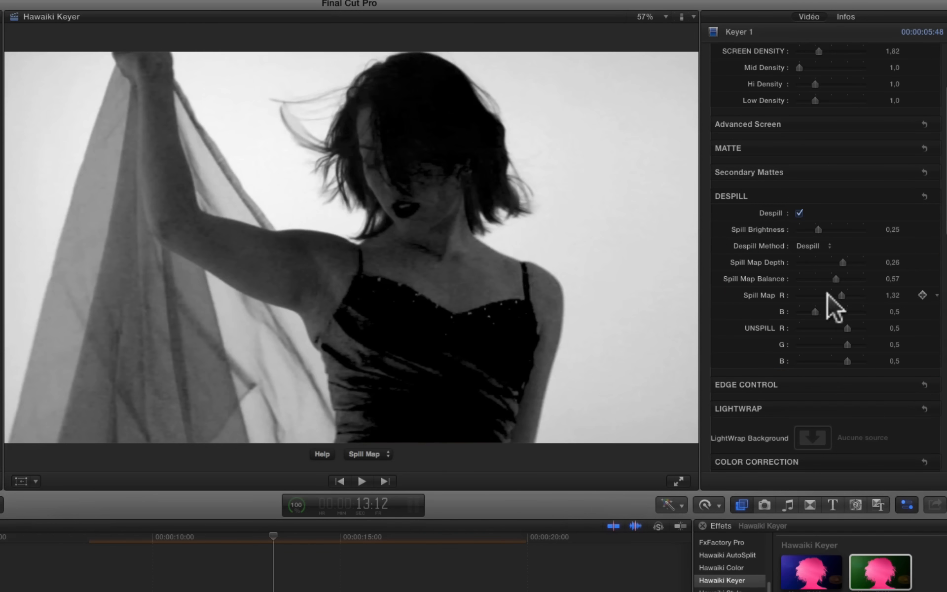
{"action": "left_click", "coordinate": [382, 451]}
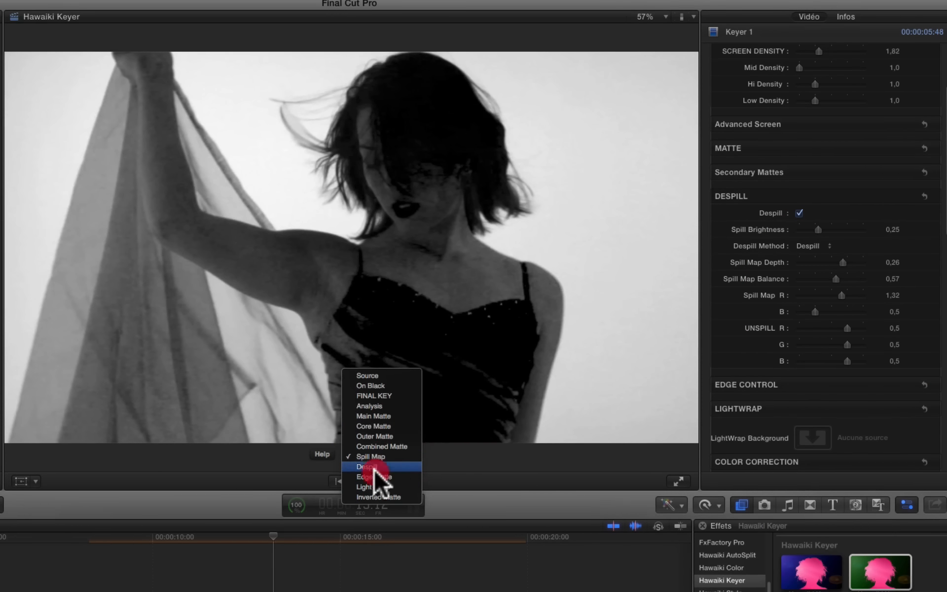
{"action": "left_click", "coordinate": [375, 467]}
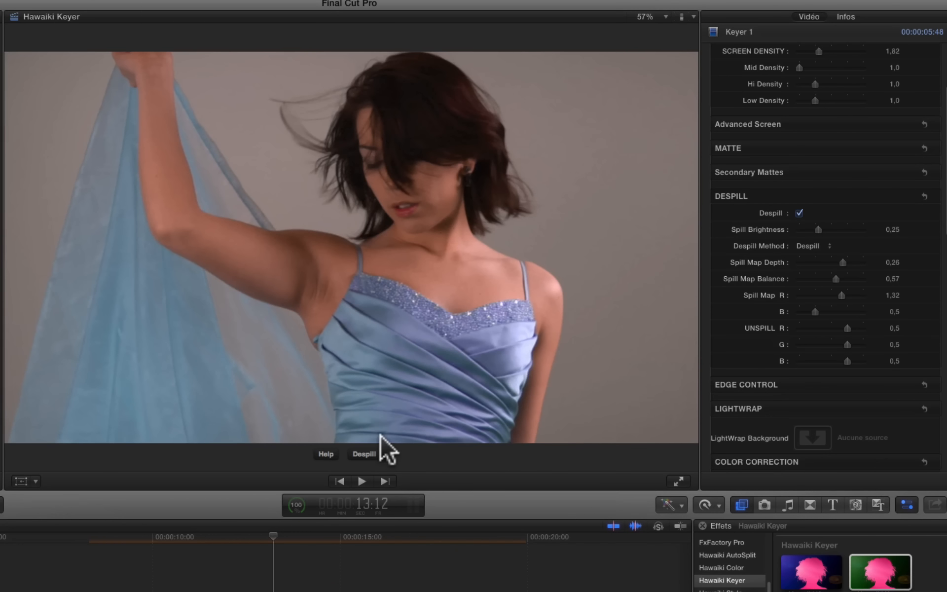
In Despill, set Spill Map Depth 0,36, Balance 0,5, R 0,75, B 0,82, and Unspill R 0,61, G 0,46; check the composite at 13:17
{"action": "mouse_move", "coordinate": [842, 295]}
{"action": "left_mouse_down"}
{"action": "mouse_move", "coordinate": [830, 294]}
{"action": "mouse_move", "coordinate": [871, 298]}
{"action": "mouse_move", "coordinate": [829, 294]}
{"action": "mouse_move", "coordinate": [843, 278]}
{"action": "left_mouse_up"}
{"action": "left_click", "coordinate": [830, 295]}
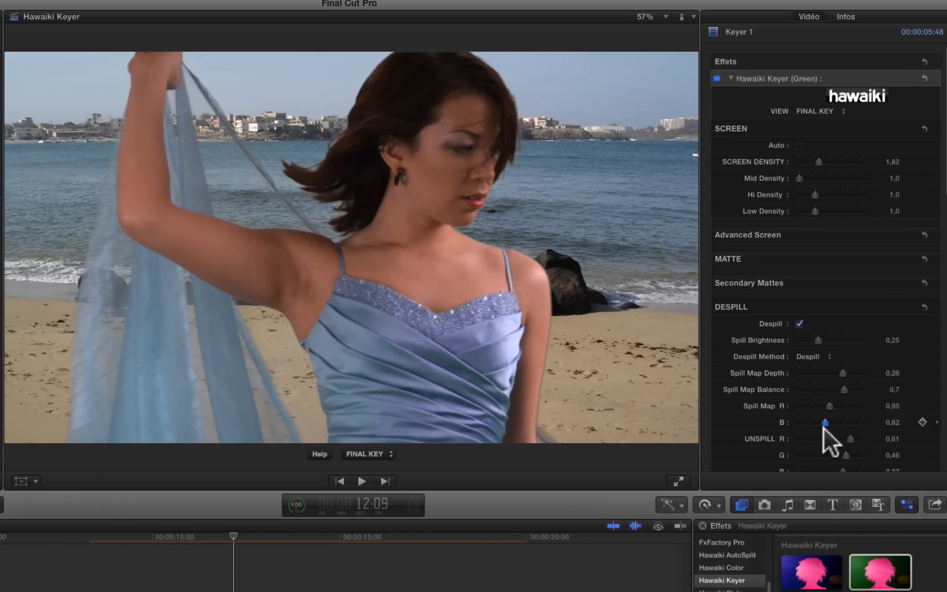
{"action": "left_click", "coordinate": [824, 428]}
{"action": "left_click_drag", "start_coordinate": [830, 406], "coordinate": [850, 371]}
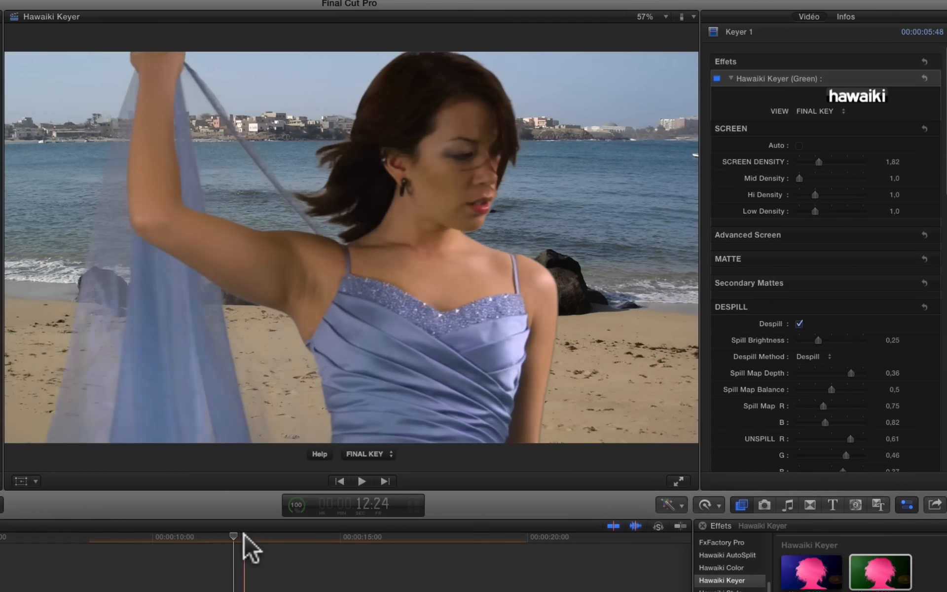
{"action": "left_click", "coordinate": [243, 533]}
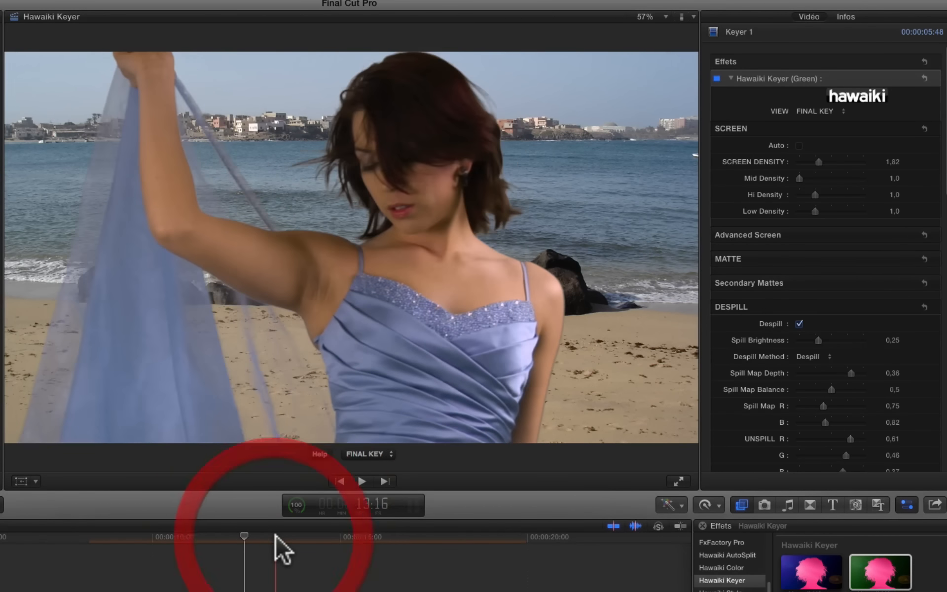
{"action": "left_click", "coordinate": [276, 534]}
Collapse the Despill settings, enable Edge Control and display the Edge Matte view
{"action": "mouse_move", "coordinate": [778, 312]}
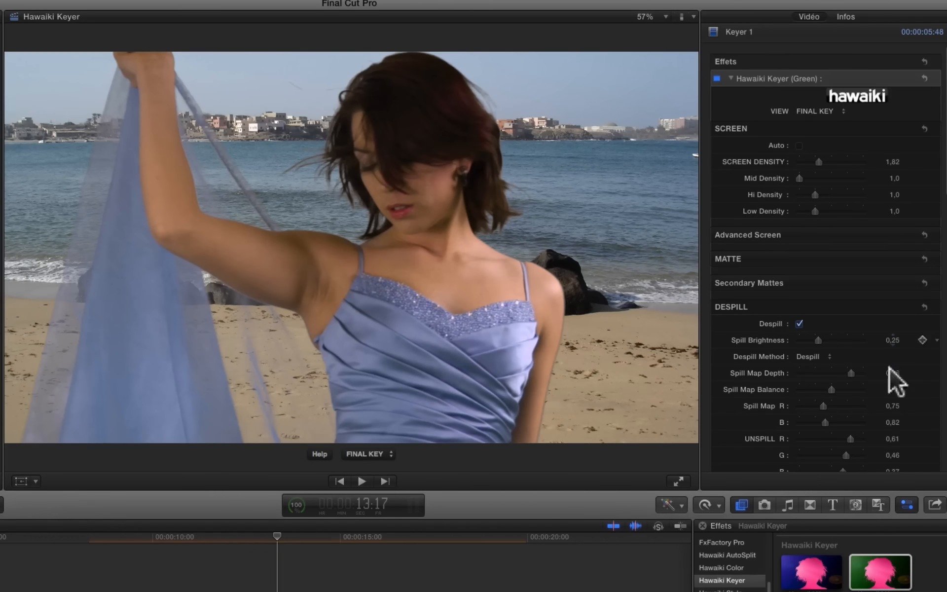
{"action": "left_click", "coordinate": [894, 308]}
{"action": "scroll", "coordinate": [895, 309], "scroll_direction": "down", "scroll_amount": 3}
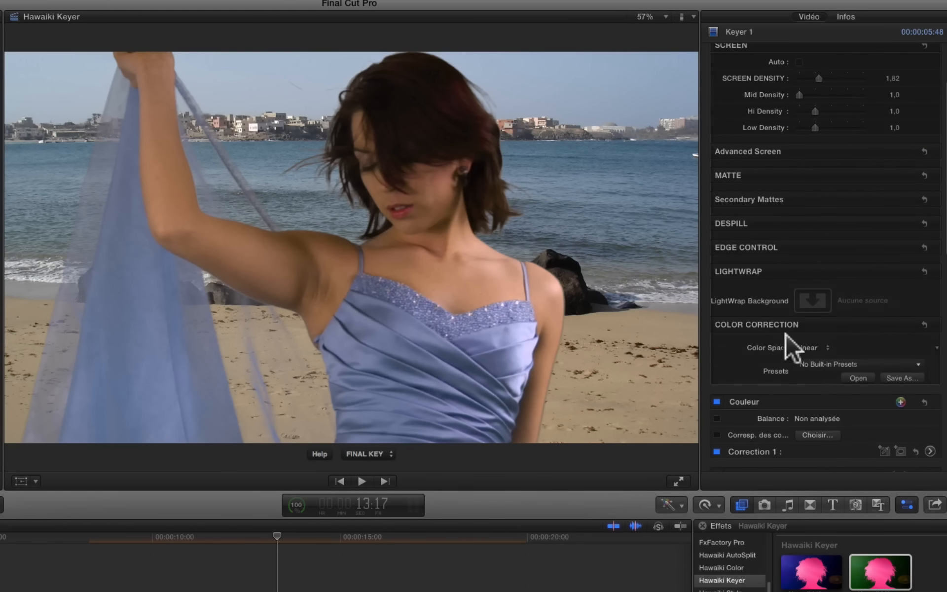
{"action": "left_click", "coordinate": [907, 244]}
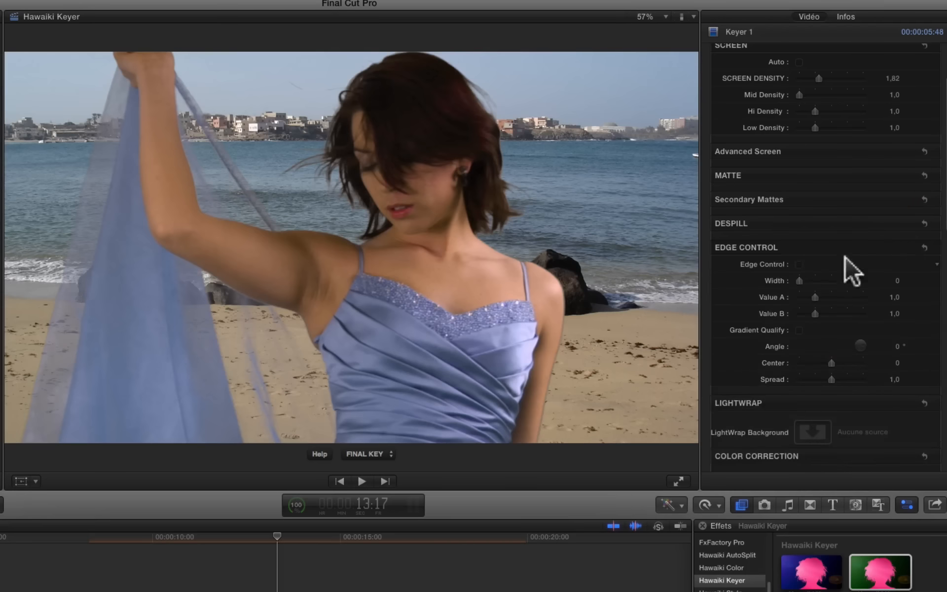
{"action": "left_click", "coordinate": [799, 265]}
{"action": "left_click", "coordinate": [388, 453]}
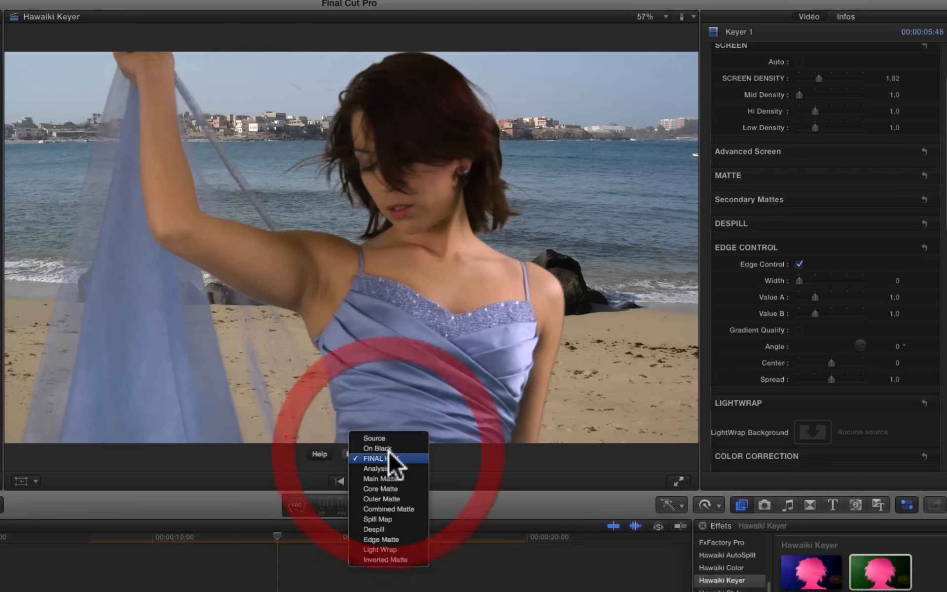
{"action": "left_click", "coordinate": [394, 532]}
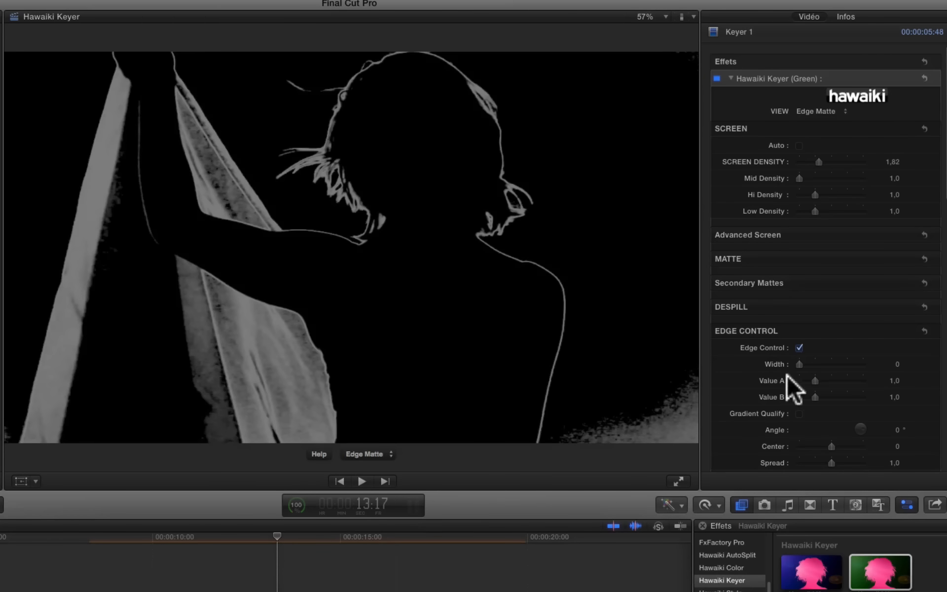
Set the Edge Control Width to 0,27 and compare the FINAL KEY view with the Edge Matte view
{"action": "mouse_move", "coordinate": [800, 365]}
{"action": "left_mouse_down"}
{"action": "mouse_move", "coordinate": [856, 360]}
{"action": "mouse_move", "coordinate": [799, 363]}
{"action": "left_mouse_up"}
{"action": "left_click", "coordinate": [798, 362]}
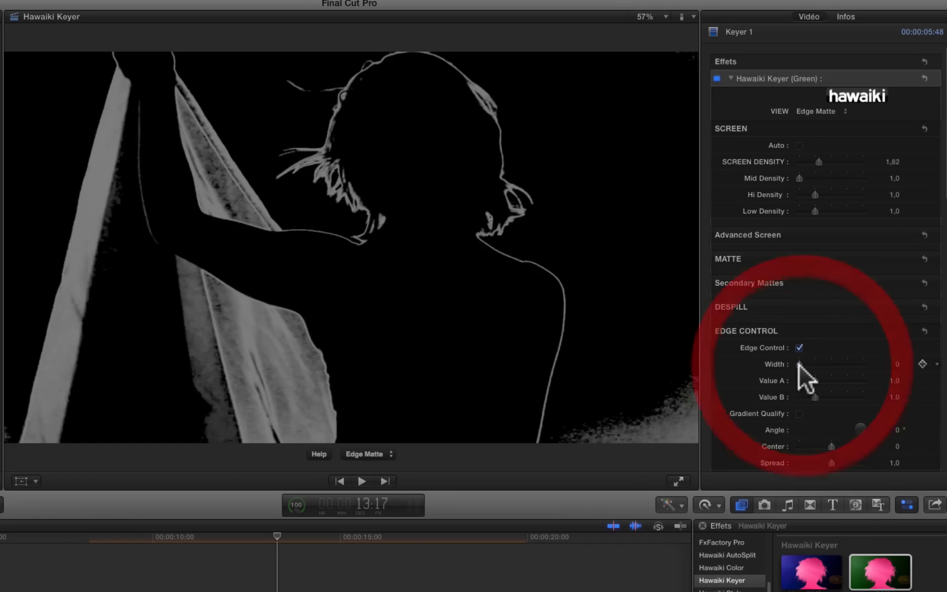
{"action": "left_click_drag", "start_coordinate": [798, 363], "coordinate": [803, 363]}
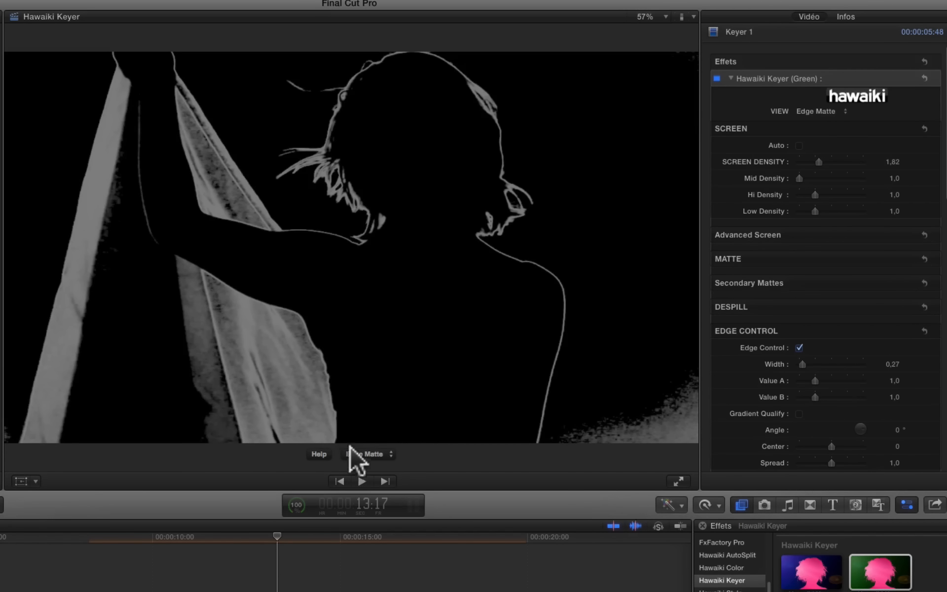
{"action": "left_click", "coordinate": [380, 453]}
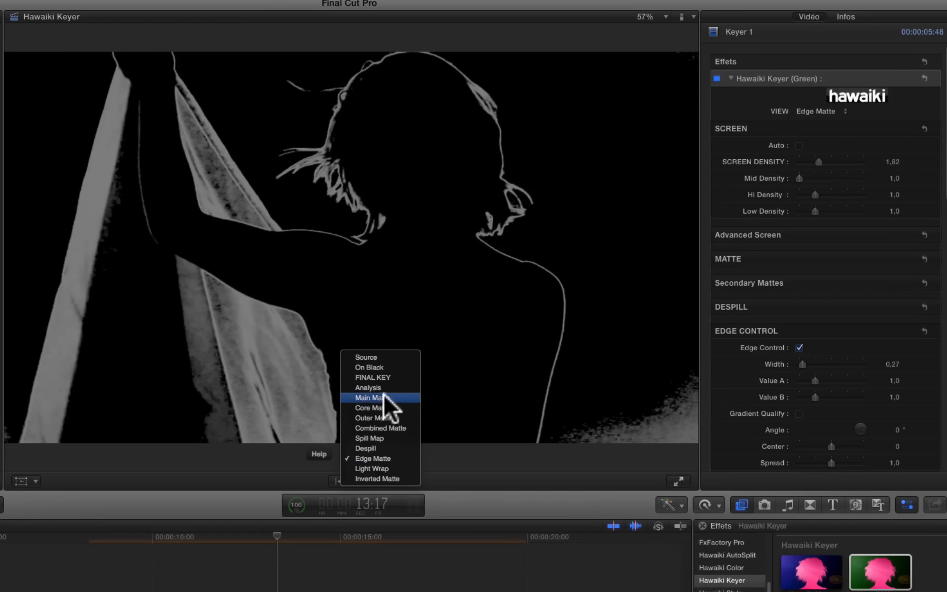
{"action": "left_click", "coordinate": [383, 377]}
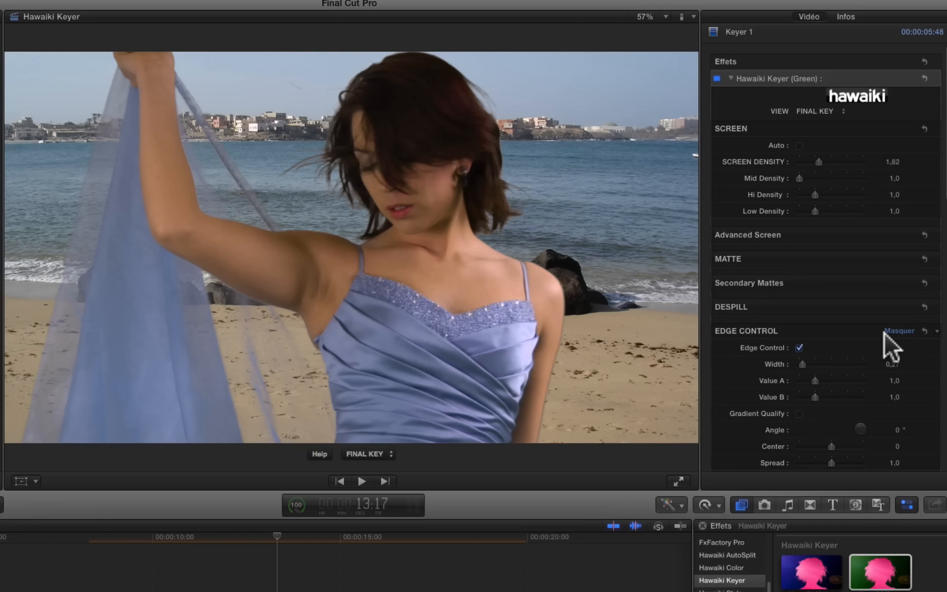
{"action": "left_click", "coordinate": [389, 452]}
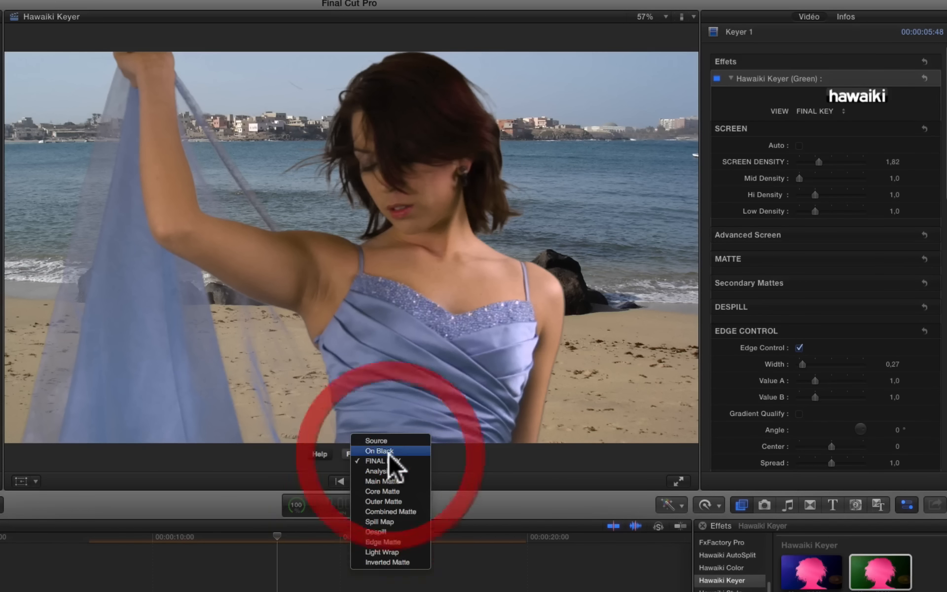
{"action": "left_click", "coordinate": [380, 542]}
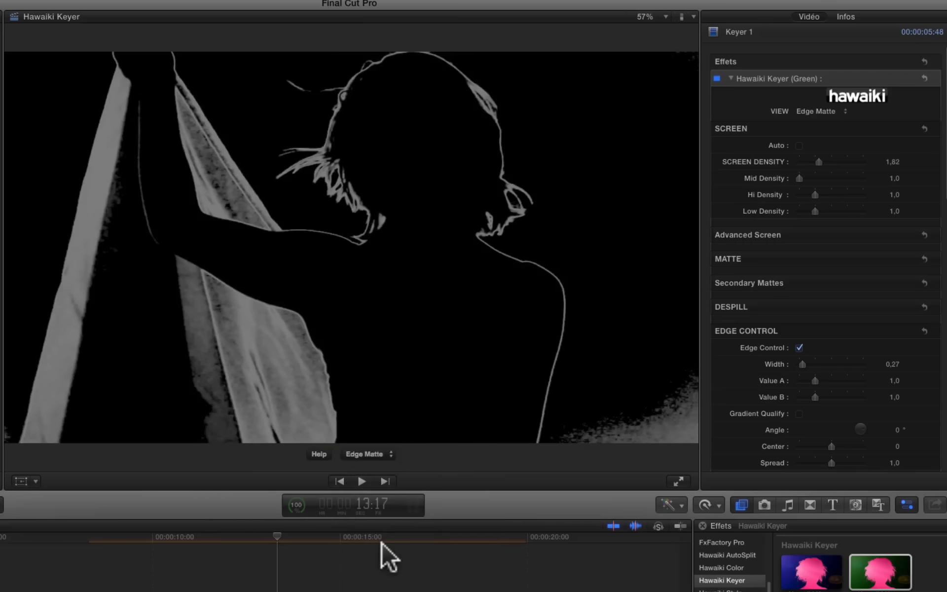
Enable Gradient Qualify in Edge Control, set its Center to 0,62 and Angle to -36°, and return to the FINAL KEY view
{"action": "left_click", "coordinate": [800, 413]}
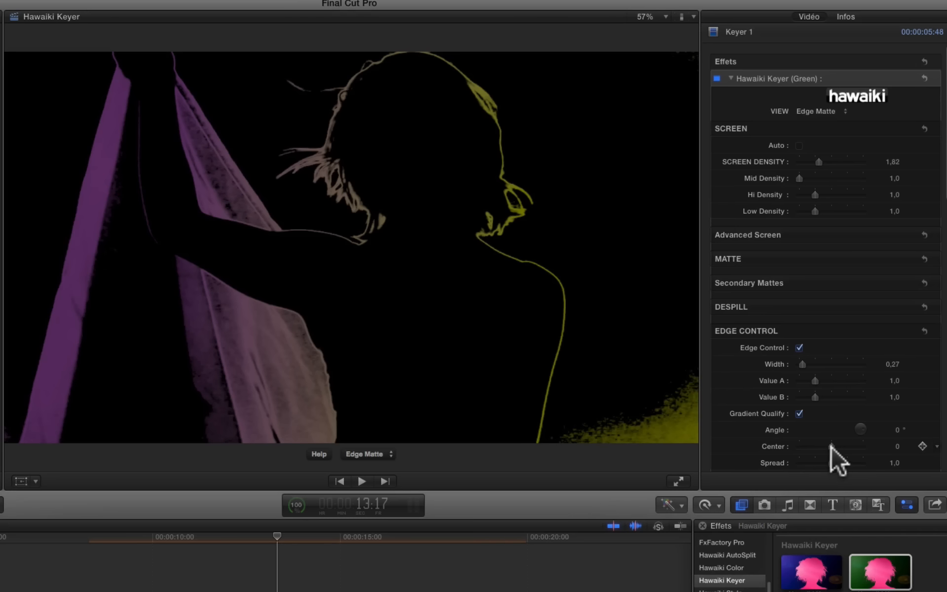
{"action": "left_click_drag", "start_coordinate": [831, 446], "coordinate": [892, 441]}
{"action": "left_click", "coordinate": [888, 444]}
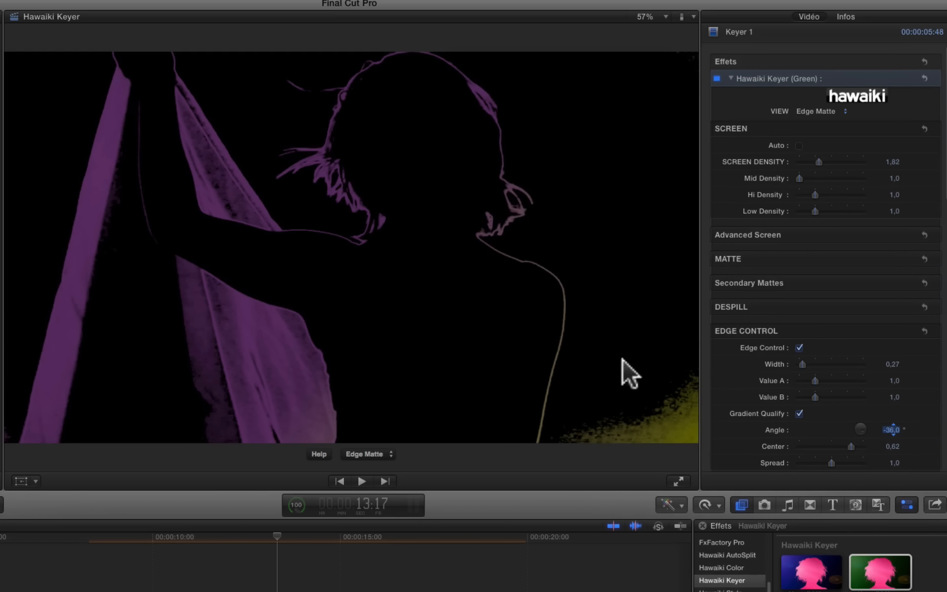
{"action": "left_click", "coordinate": [360, 454]}
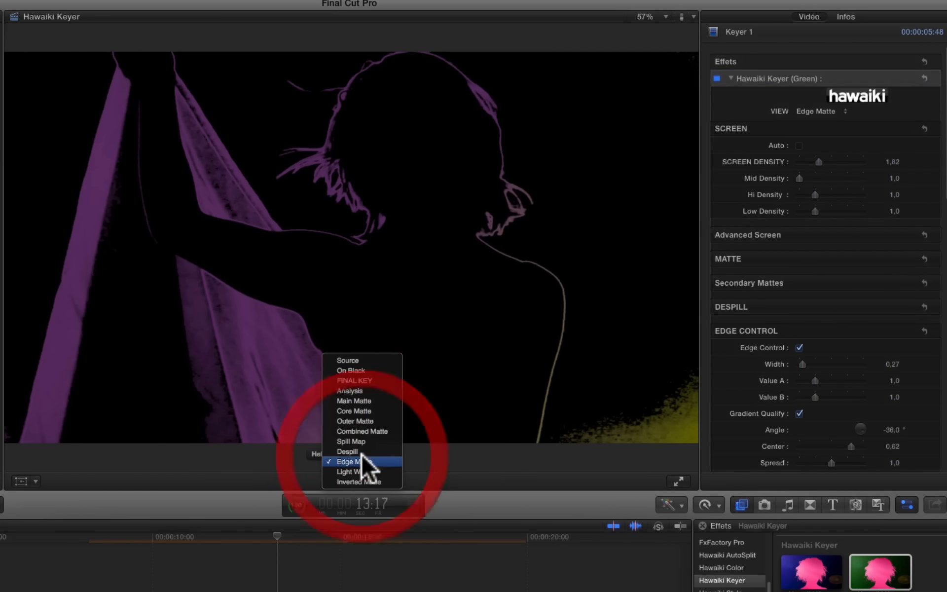
{"action": "left_click", "coordinate": [363, 381]}
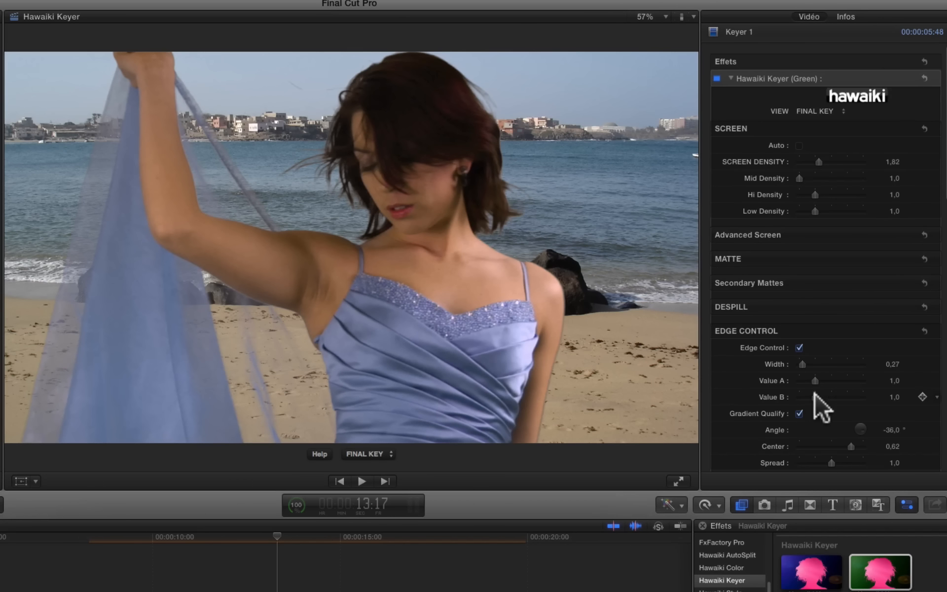
Set the Edge Control Value A to 0, Value B to 4,0 and Width to 0
{"action": "left_click_drag", "start_coordinate": [815, 397], "coordinate": [940, 408]}
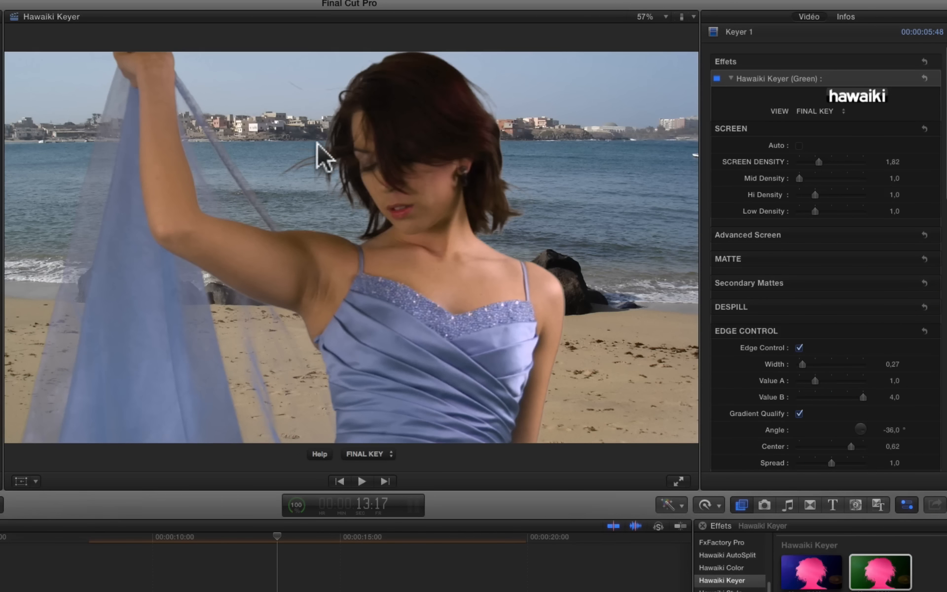
{"action": "left_click_drag", "start_coordinate": [816, 383], "coordinate": [773, 378]}
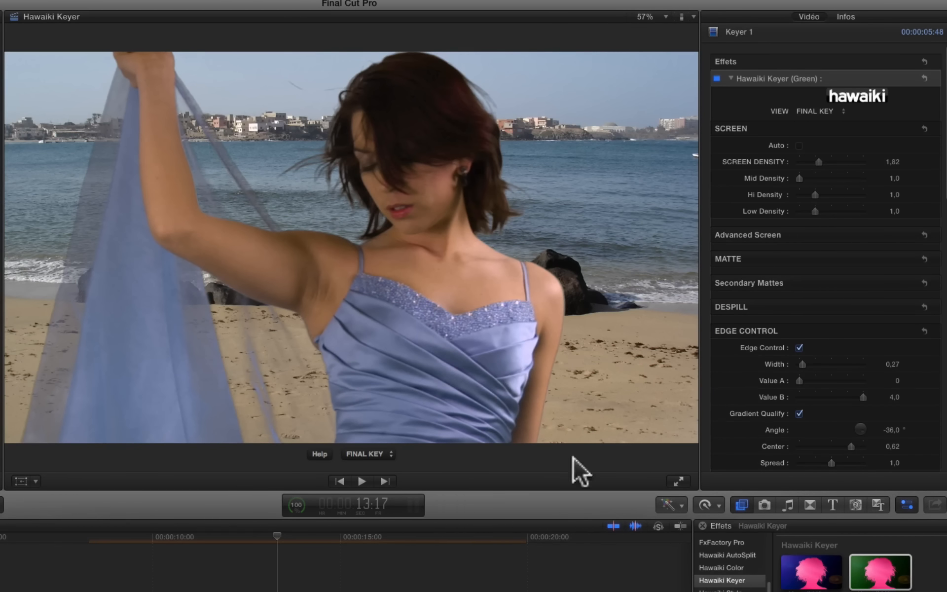
{"action": "left_click_drag", "start_coordinate": [862, 394], "coordinate": [901, 399]}
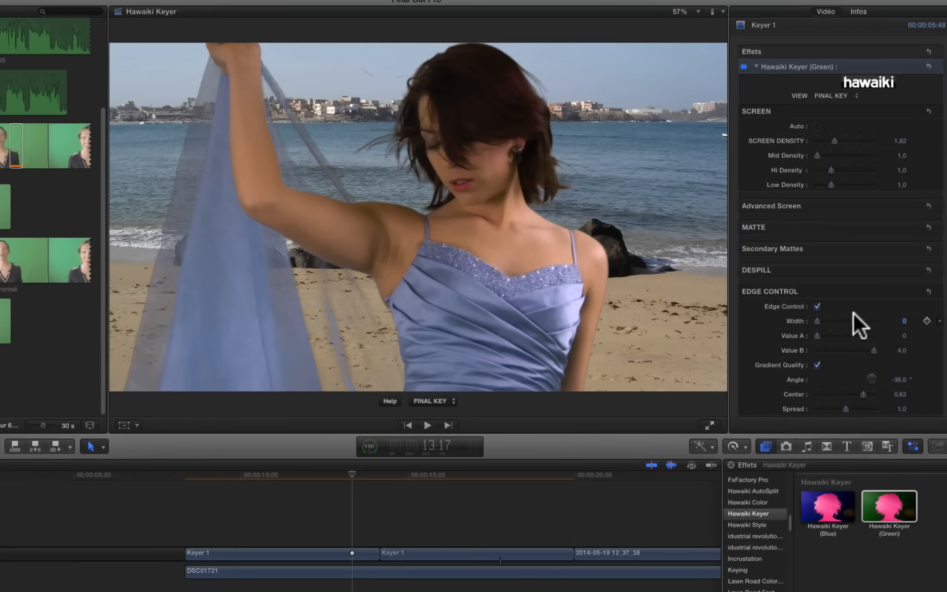
Collapse the Edge Control settings, enable Lightwrap and apply the beach clip DSC01721 as its LightWrap Background
{"action": "scroll", "coordinate": [858, 312], "scroll_direction": "down", "scroll_amount": 4}
{"action": "left_click", "coordinate": [906, 188]}
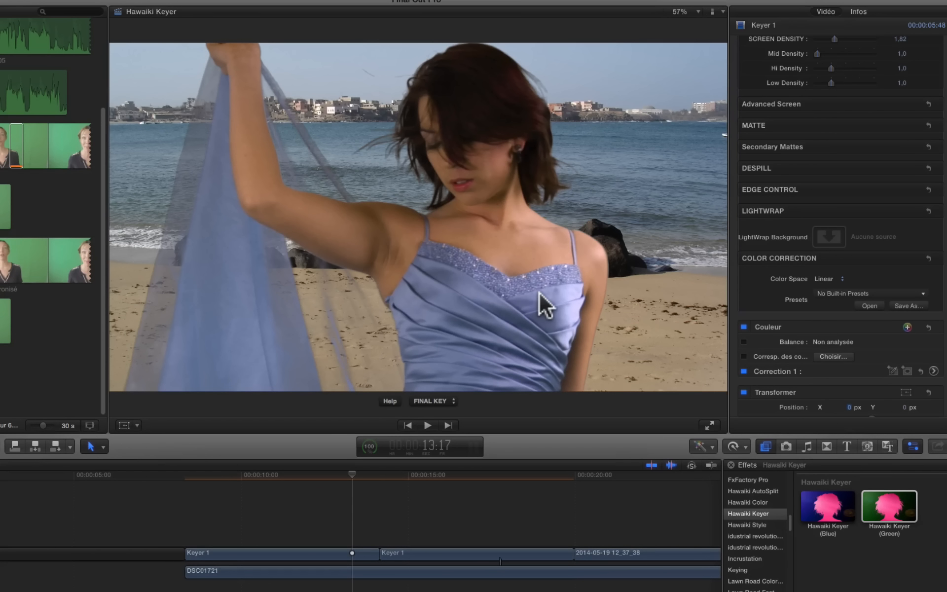
{"action": "left_click", "coordinate": [828, 237]}
{"action": "left_click", "coordinate": [905, 211]}
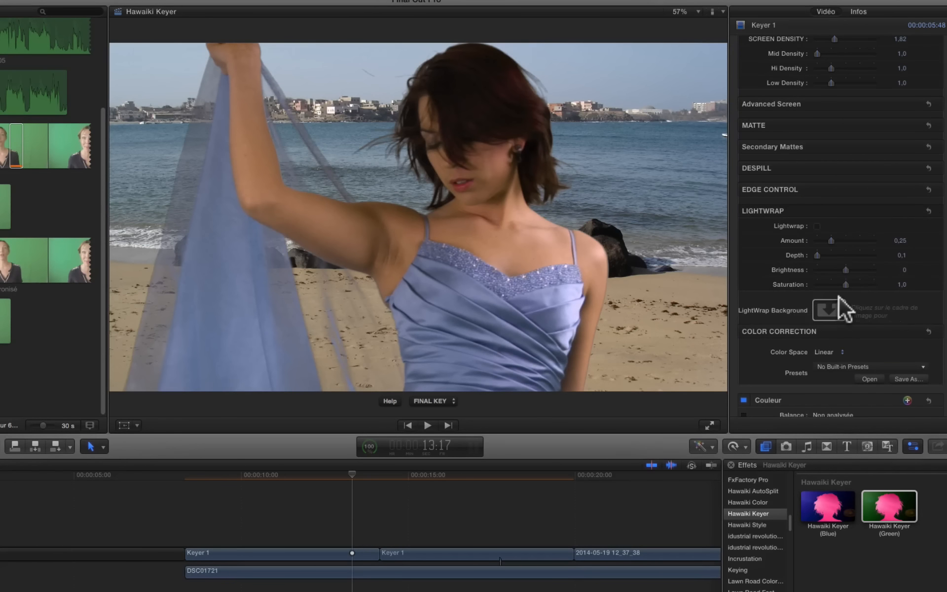
{"action": "left_click", "coordinate": [816, 225]}
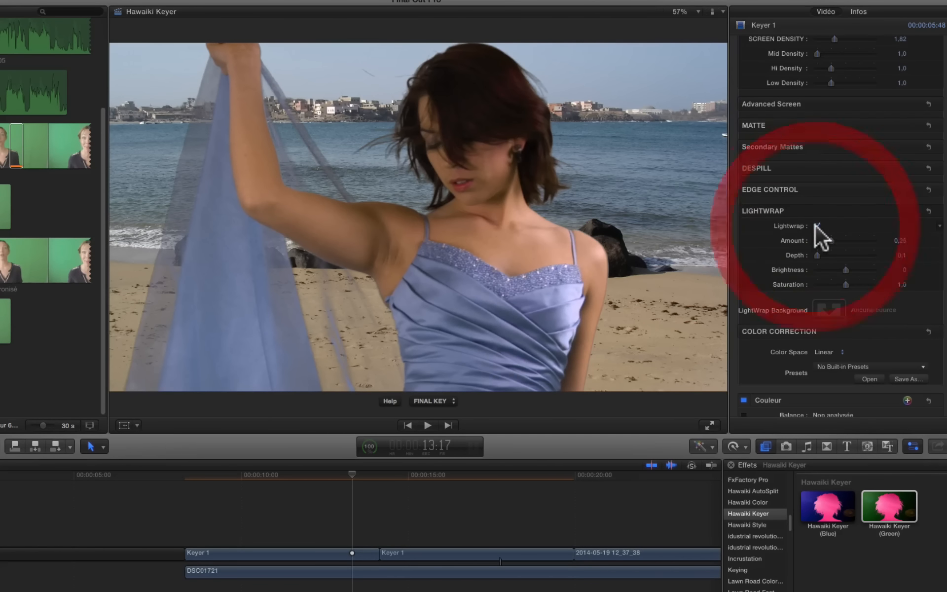
{"action": "left_click", "coordinate": [834, 304]}
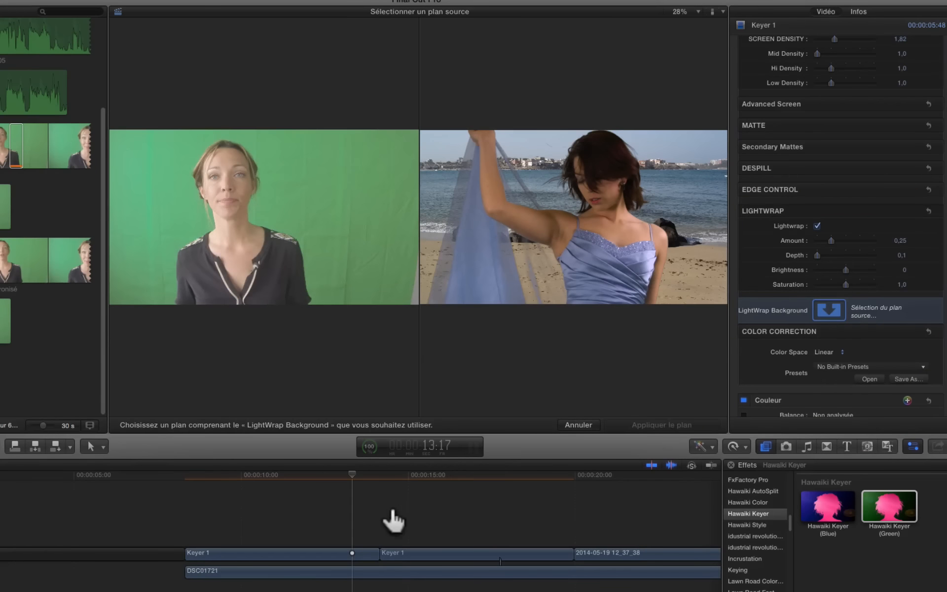
{"action": "left_click", "coordinate": [310, 575]}
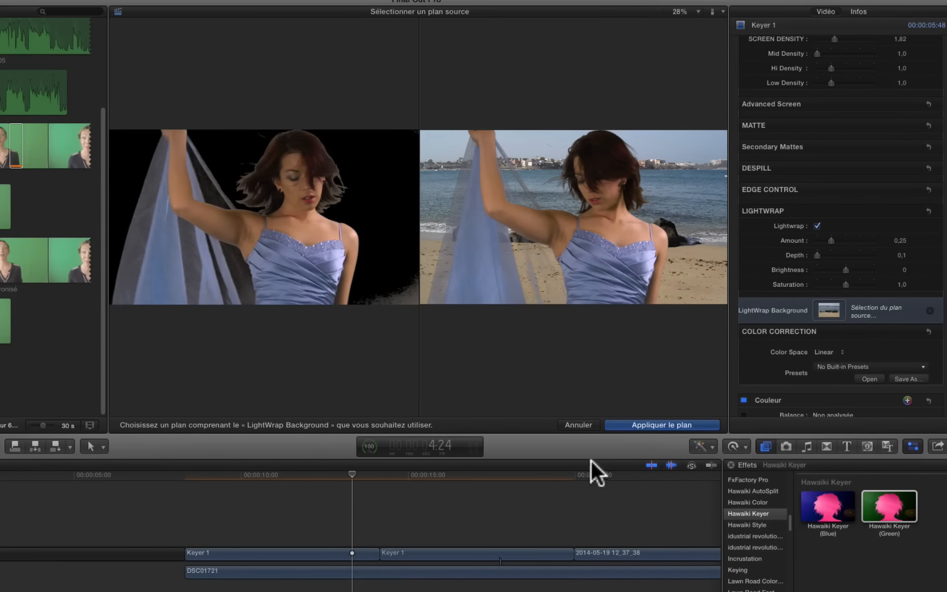
{"action": "left_click", "coordinate": [651, 425]}
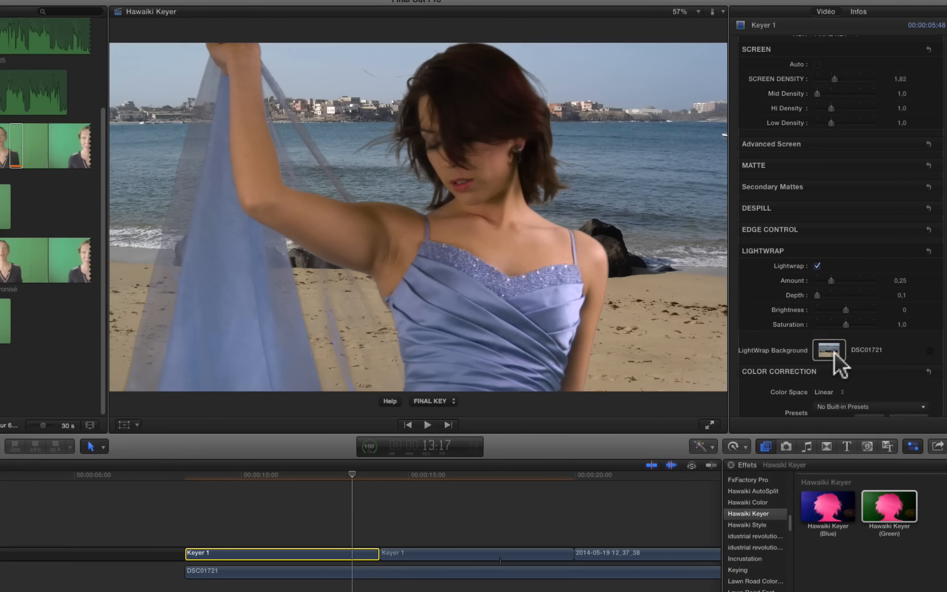
Check the Light Wrap view, return to FINAL KEY, and set Lightwrap Amount to 0,16, Depth to 0,17 and Brightness to 0,15
{"action": "left_click", "coordinate": [439, 401]}
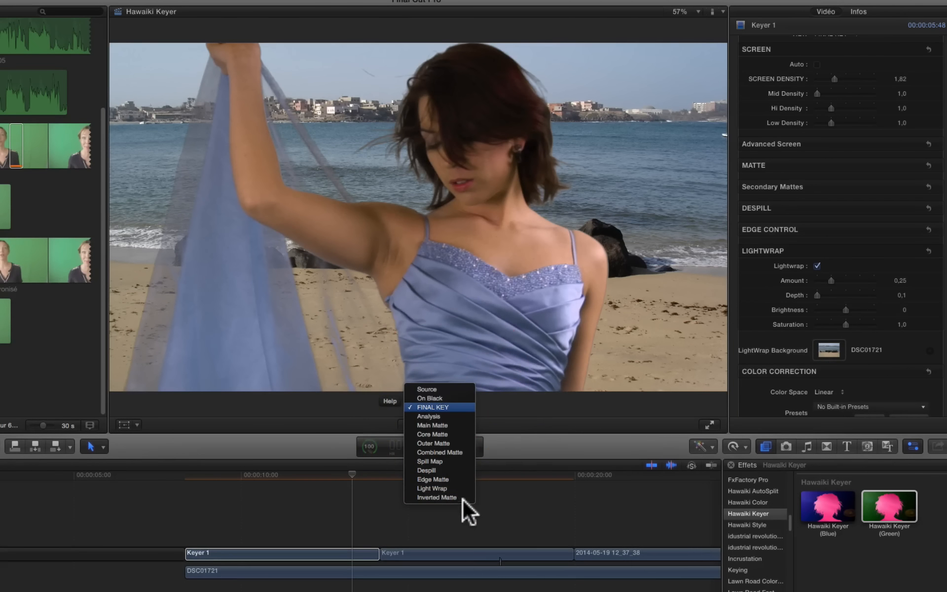
{"action": "left_click", "coordinate": [447, 488]}
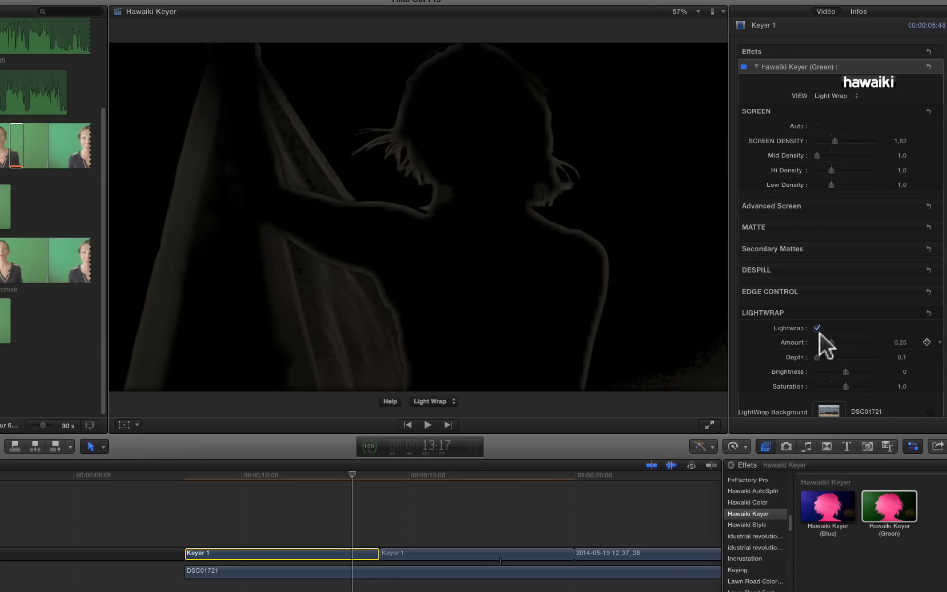
{"action": "mouse_move", "coordinate": [831, 341]}
{"action": "left_mouse_down"}
{"action": "mouse_move", "coordinate": [856, 340]}
{"action": "mouse_move", "coordinate": [827, 338]}
{"action": "left_mouse_up"}
{"action": "left_click_drag", "start_coordinate": [827, 342], "coordinate": [824, 341]}
{"action": "left_click", "coordinate": [437, 397]}
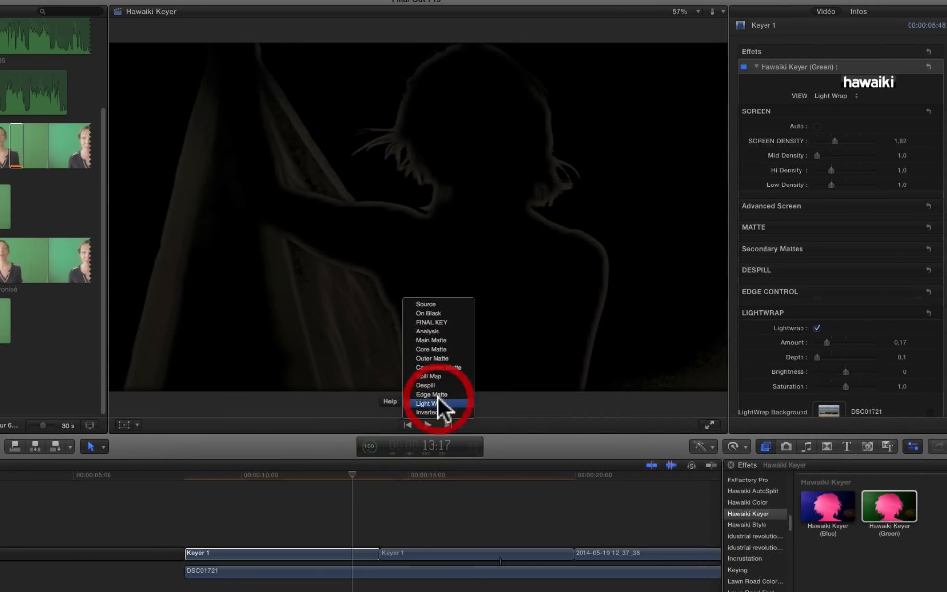
{"action": "left_click", "coordinate": [434, 322]}
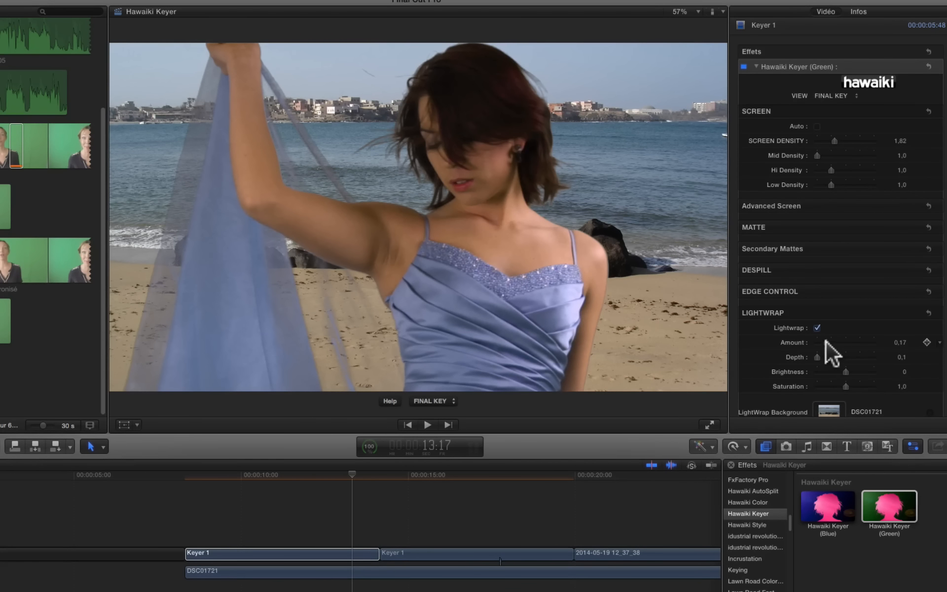
{"action": "left_click_drag", "start_coordinate": [826, 342], "coordinate": [945, 360]}
{"action": "left_click_drag", "start_coordinate": [881, 358], "coordinate": [829, 342]}
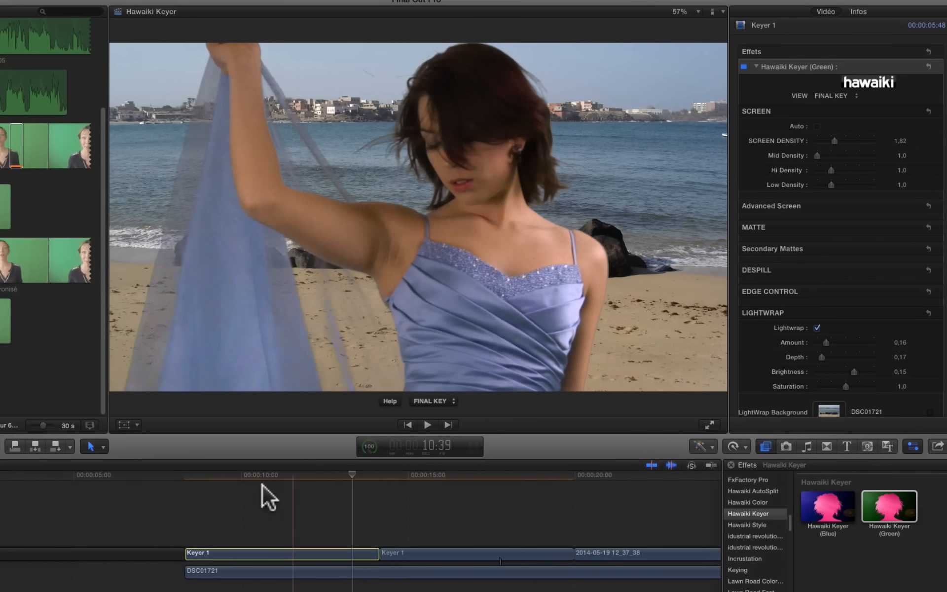
Play the keyed Keyer 1 clip from its start and again from about 9:15 to review the composite in motion
{"action": "key", "text": "/"}
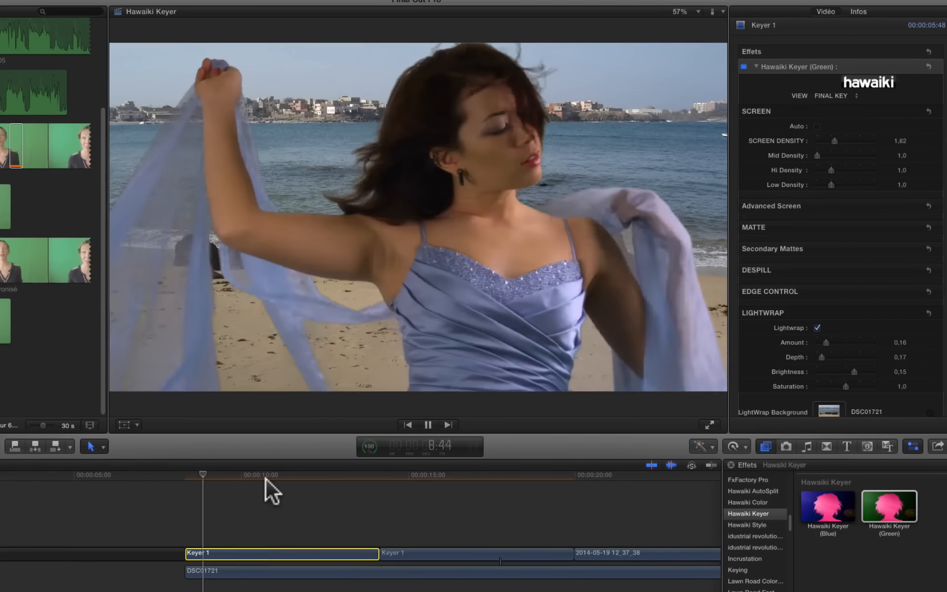
{"action": "left_click", "coordinate": [217, 478]}
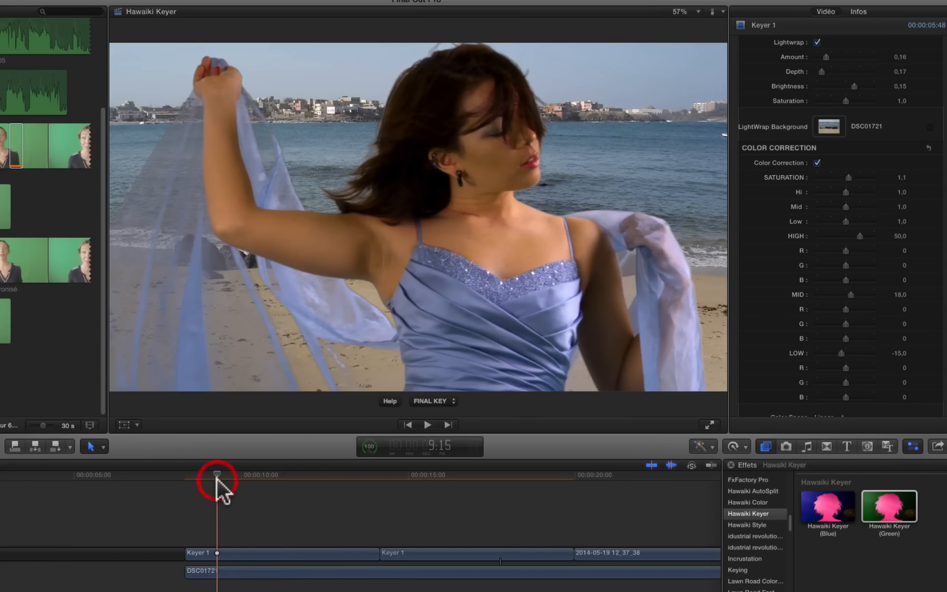
{"action": "key", "text": "space"}
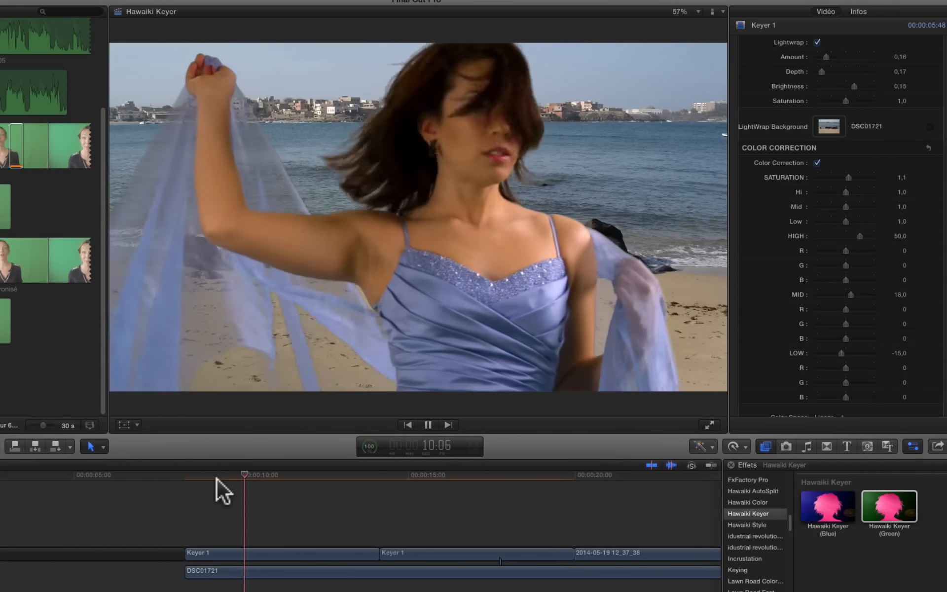
{"action": "key", "text": "space"}
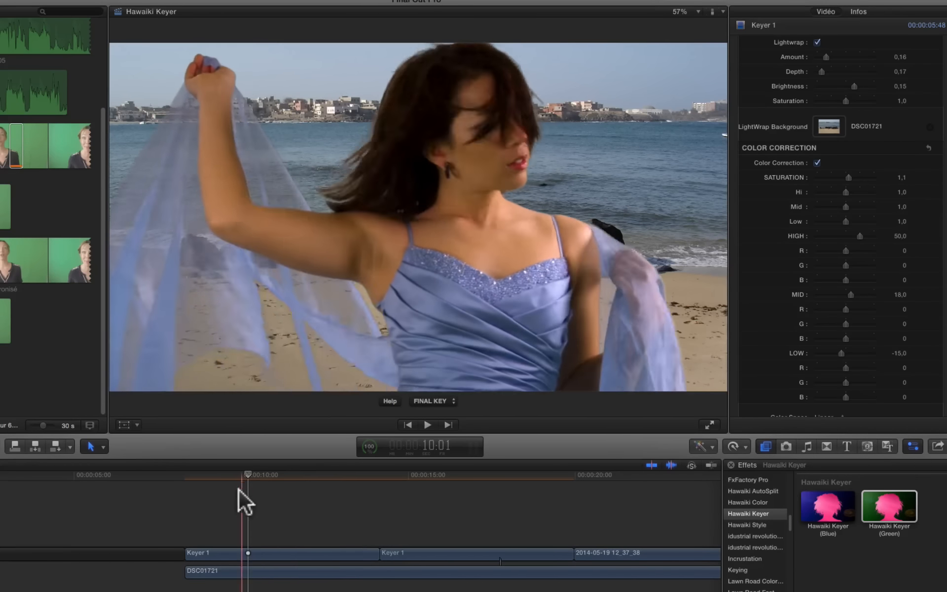
{"action": "key", "text": "space"}
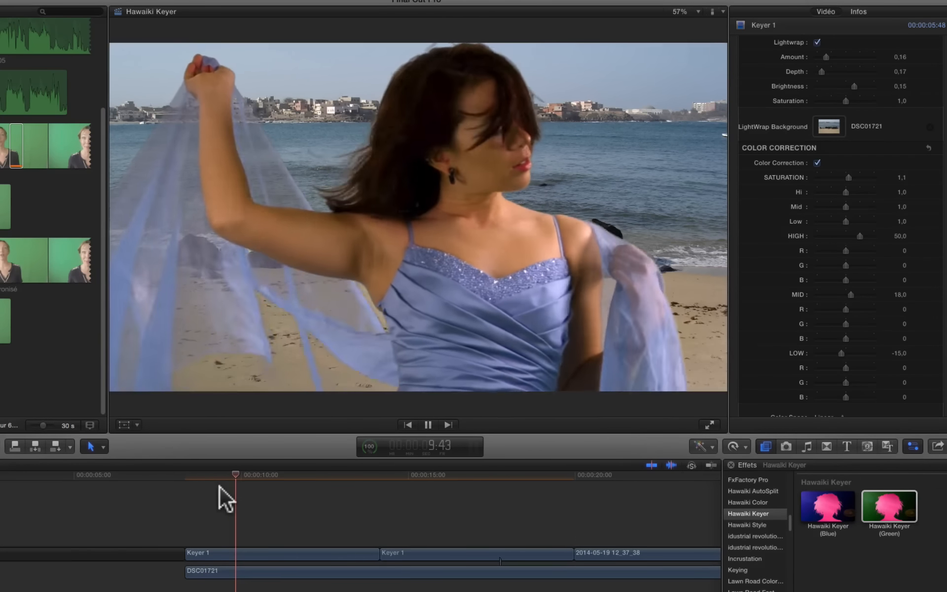